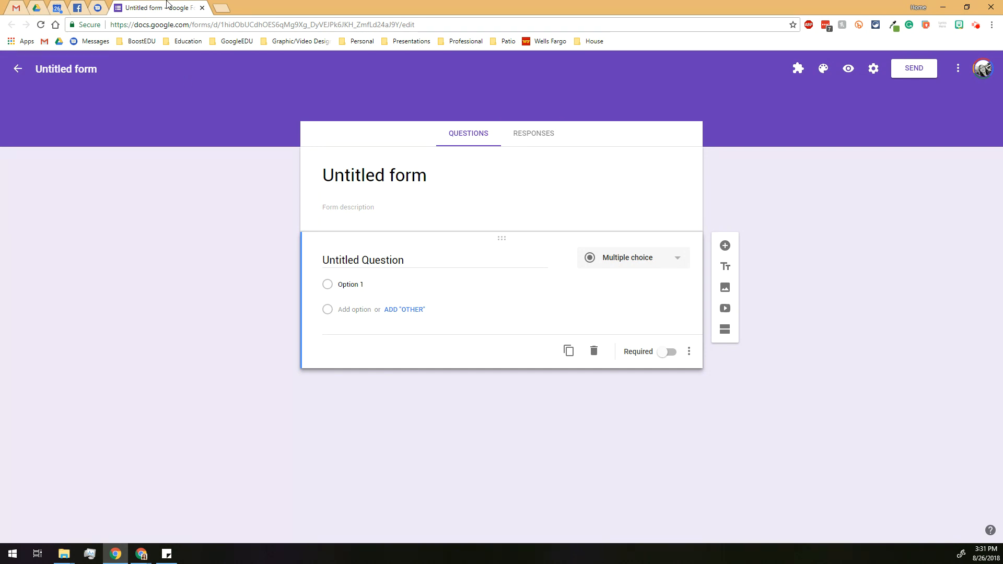
- Title the form with the teacher's name followed by "Weekly Newsletter"
click(381, 176)
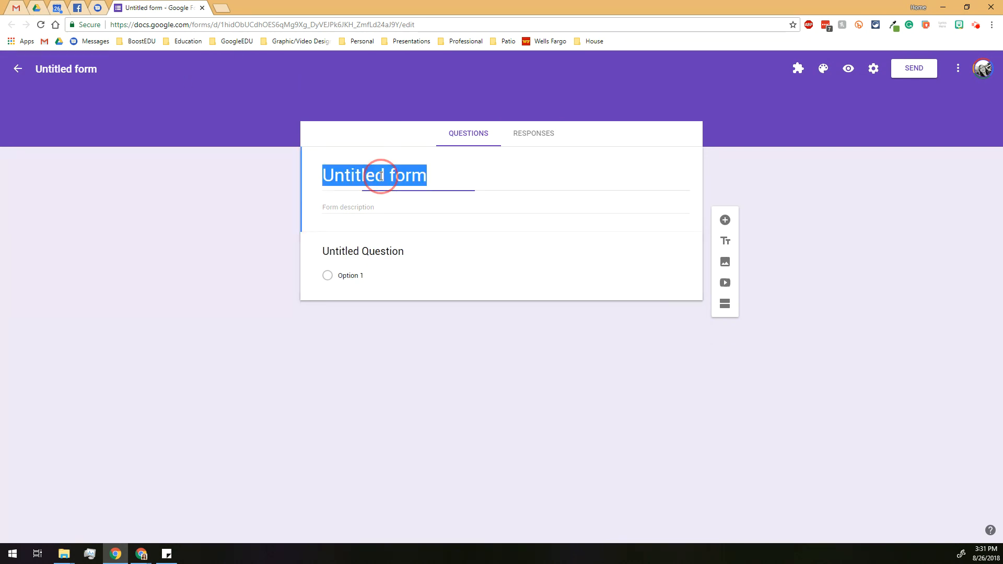
text(Mrs. N)
key(BackSpace)
text(Kelly's)
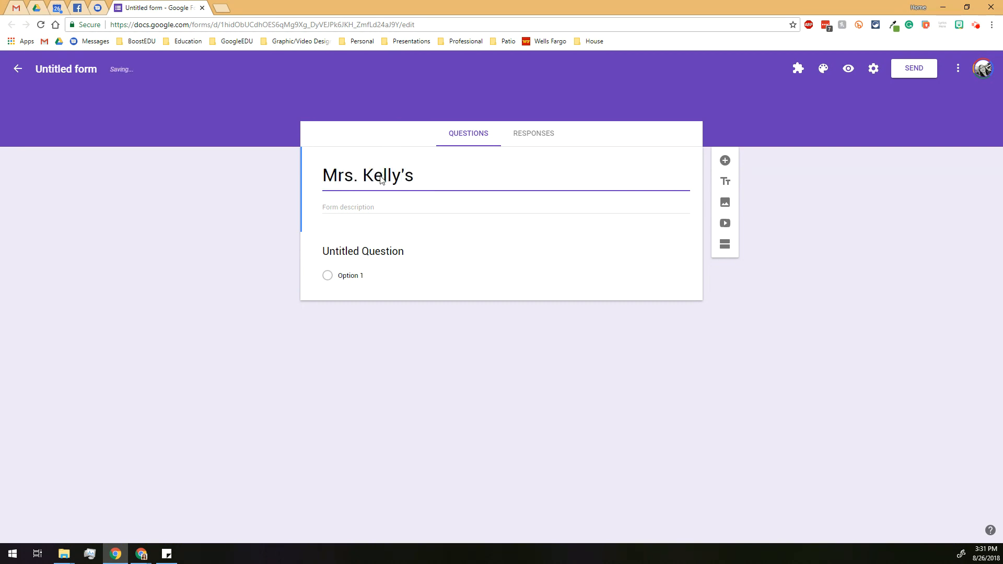
text( Weekly New)
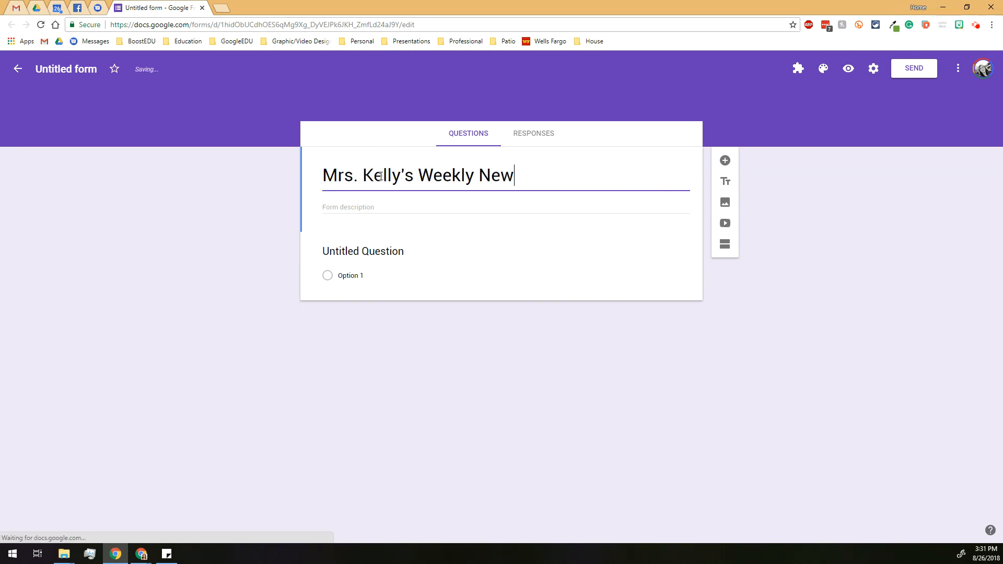
text(sletter)
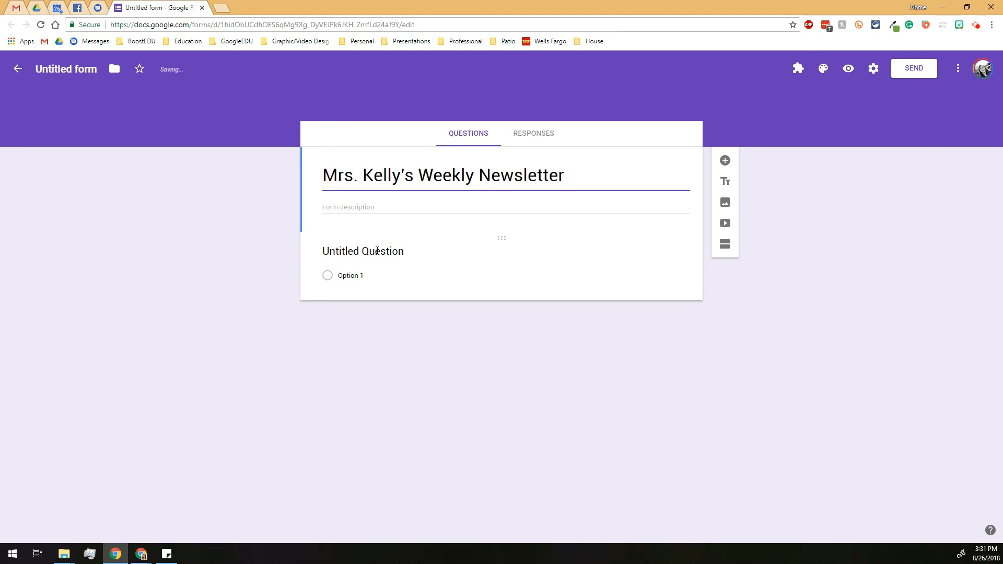
- Title the first question "First Name" as a short-answer question and make it required
click(377, 251)
text(First Name)
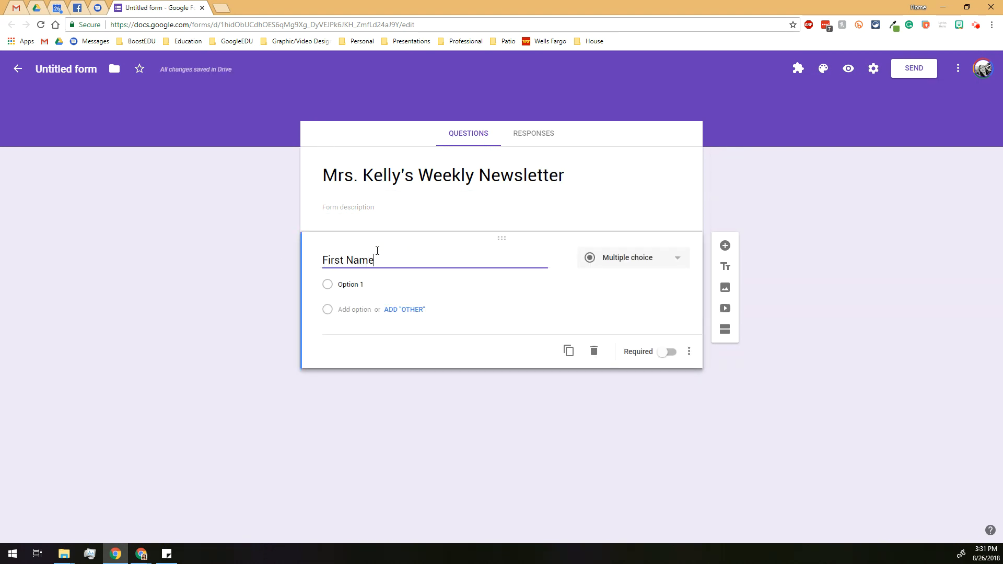
click(669, 335)
- Duplicate the required short-answer question twice, titling the copies "Last Name" and "Email Address"
click(569, 332)
text(Last Name)
click(568, 401)
text(Email Address)
- Duplicate the Email Address question and retitle the copy "Do you give your permission for your email address to be used for our weekly newsletter?"
click(568, 489)
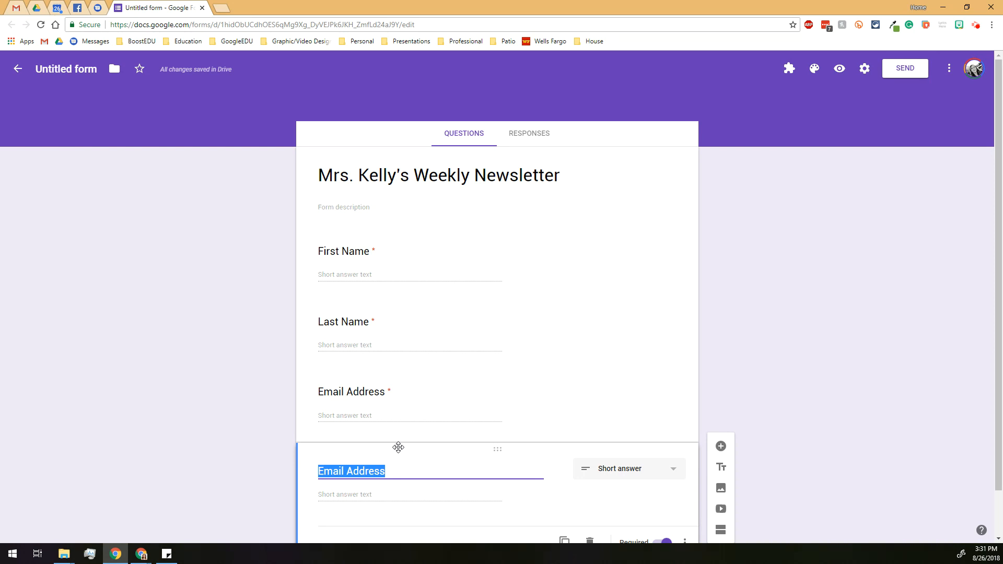
text(I)
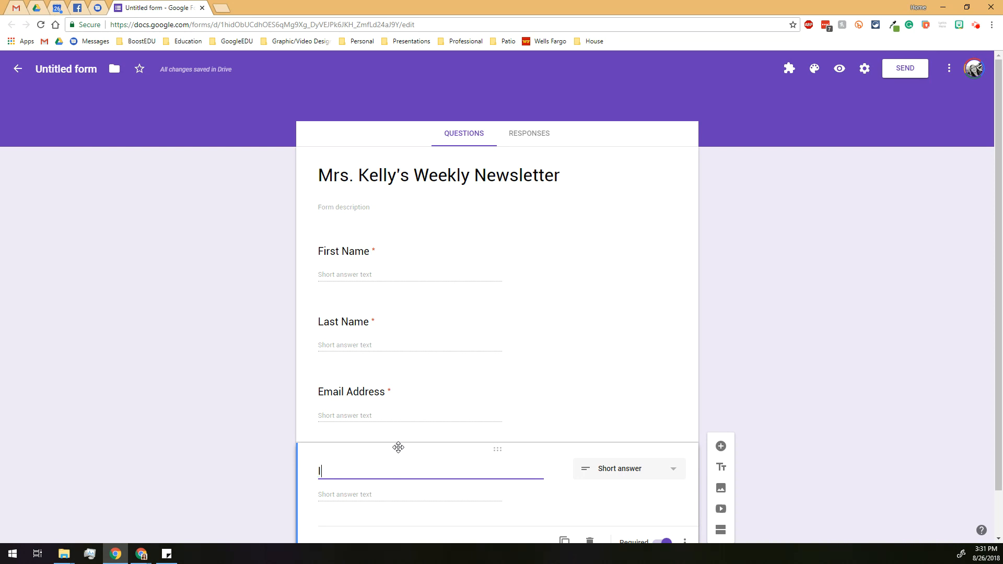
key(BackSpace)
key(BackSpace)
text(I Do you)
key(BackSpace)
key(BackSpace)
key(BackSpace)
key(BackSpace)
key(BackSpace)
key(BackSpace)
key(BackSpace)
key(BackSpace)
text(Do you giv)
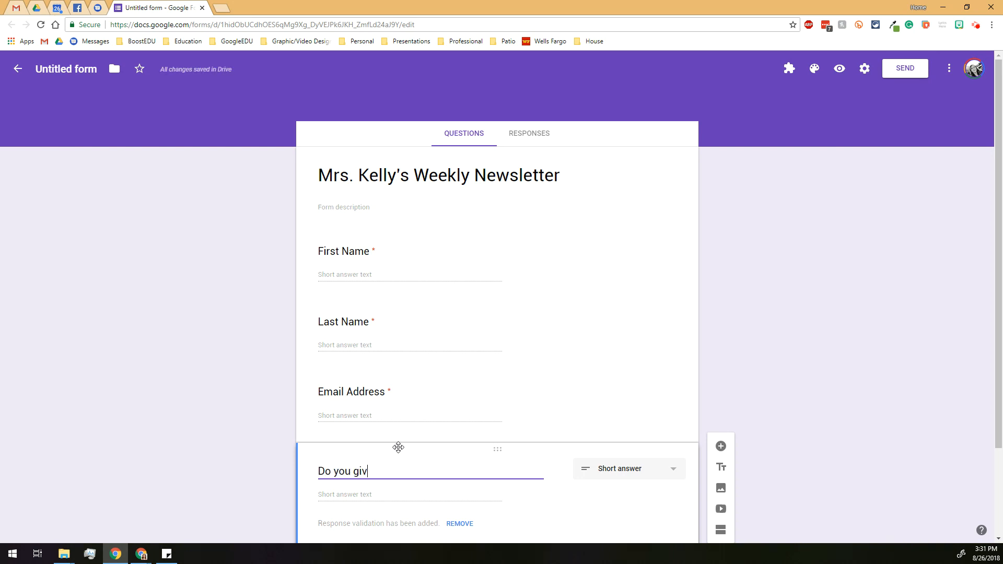
text(e your permission for your em)
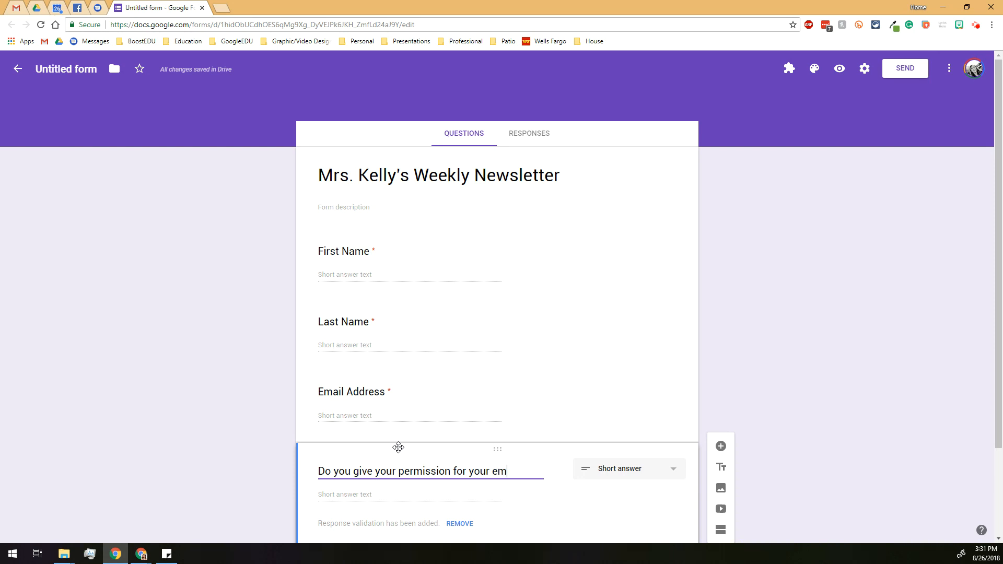
text(ail address to be )
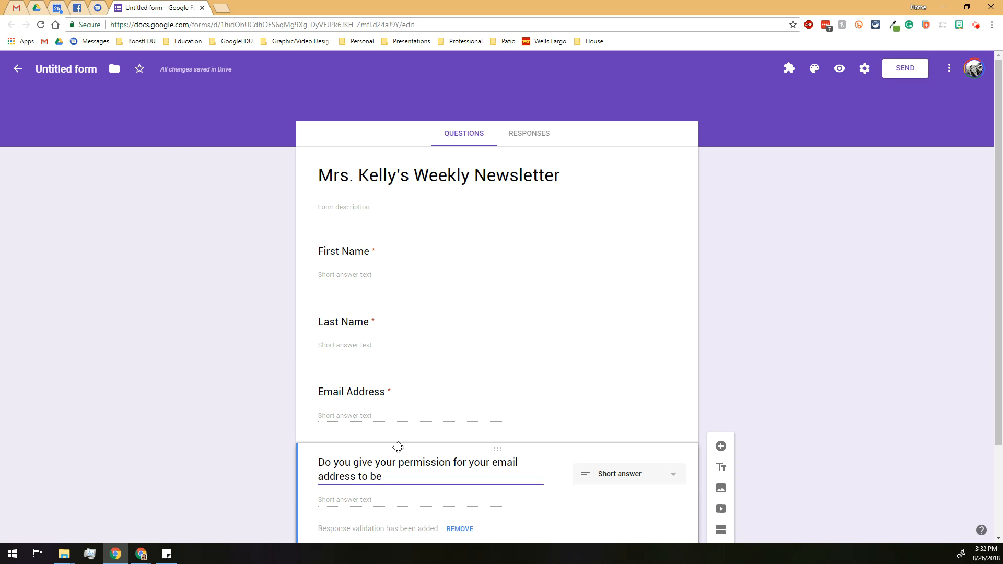
text(used for our w)
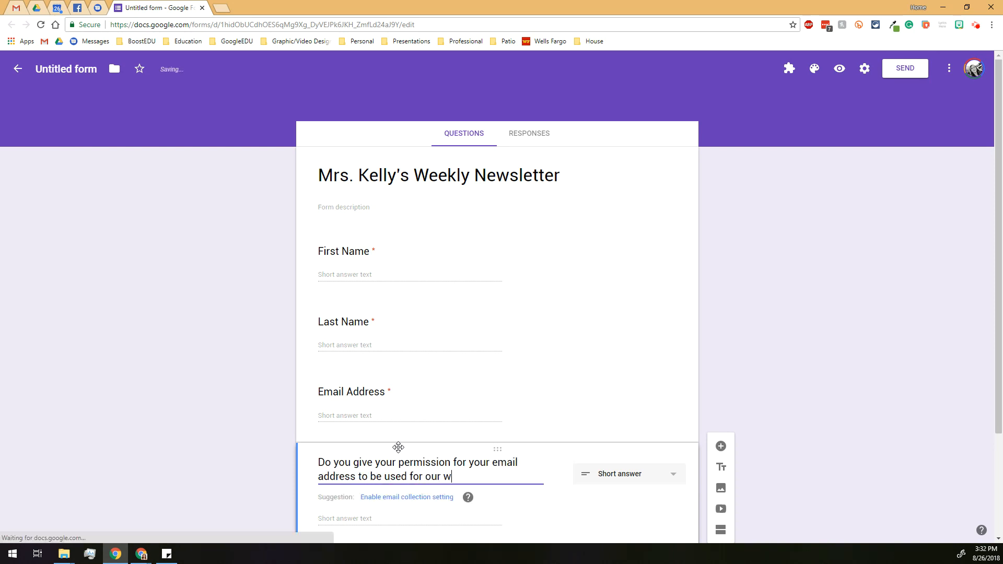
text(eekly newsletter?)
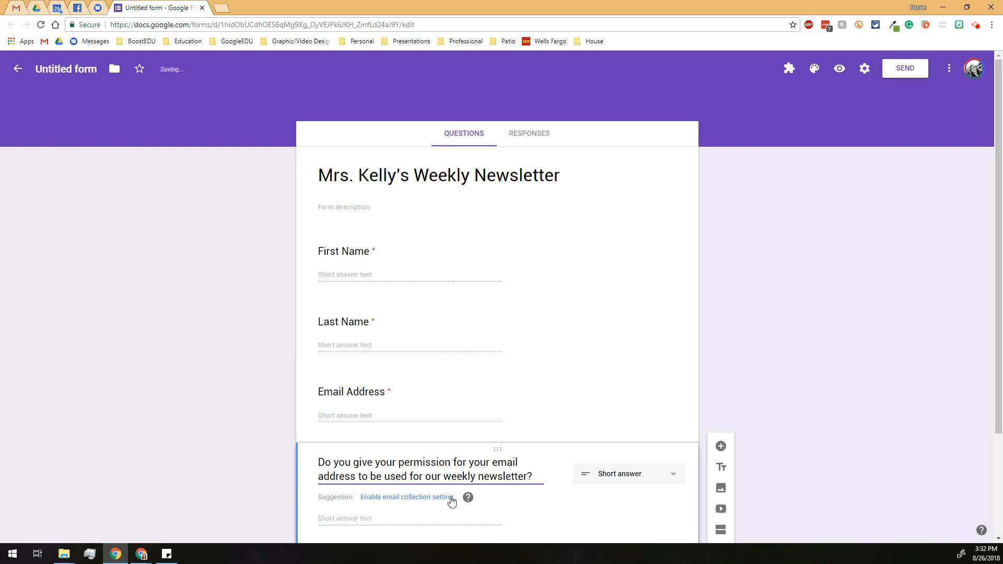
- Change the permission question to multiple choice with the options "Yes" and "No"
scroll(450, 500, down, 3)
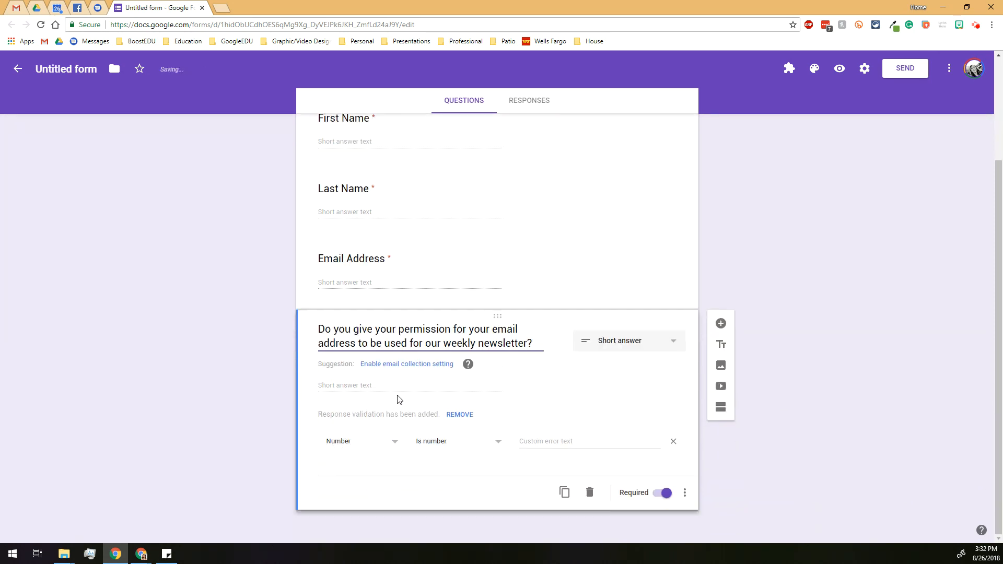
click(606, 347)
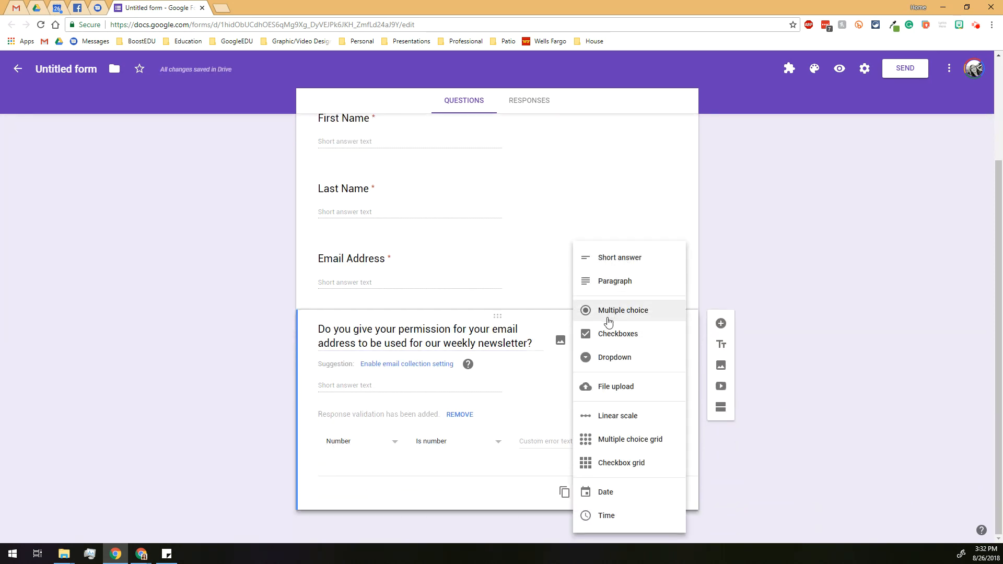
click(611, 315)
click(370, 427)
text(Yes)
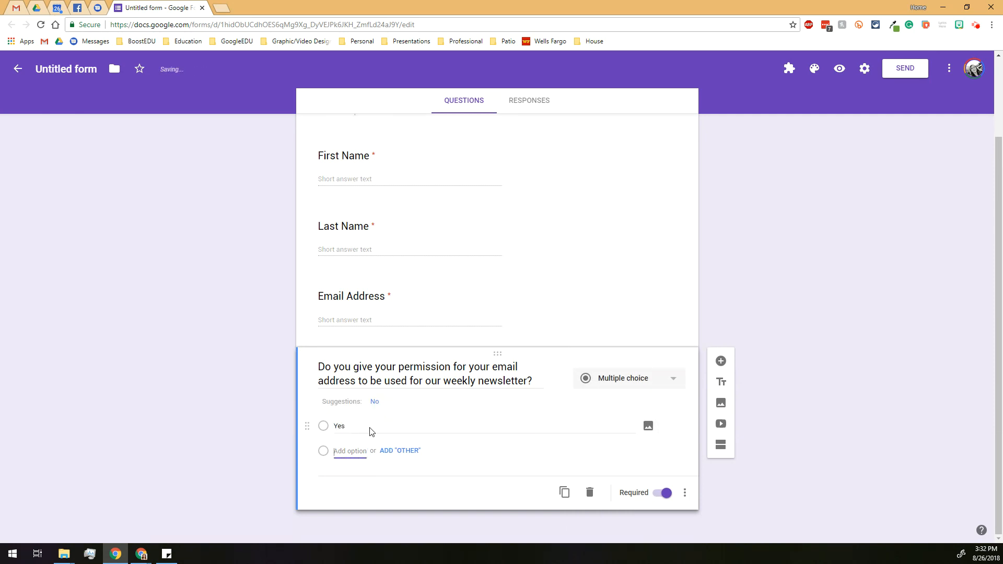
key(Return)
text(No)
click(839, 251)
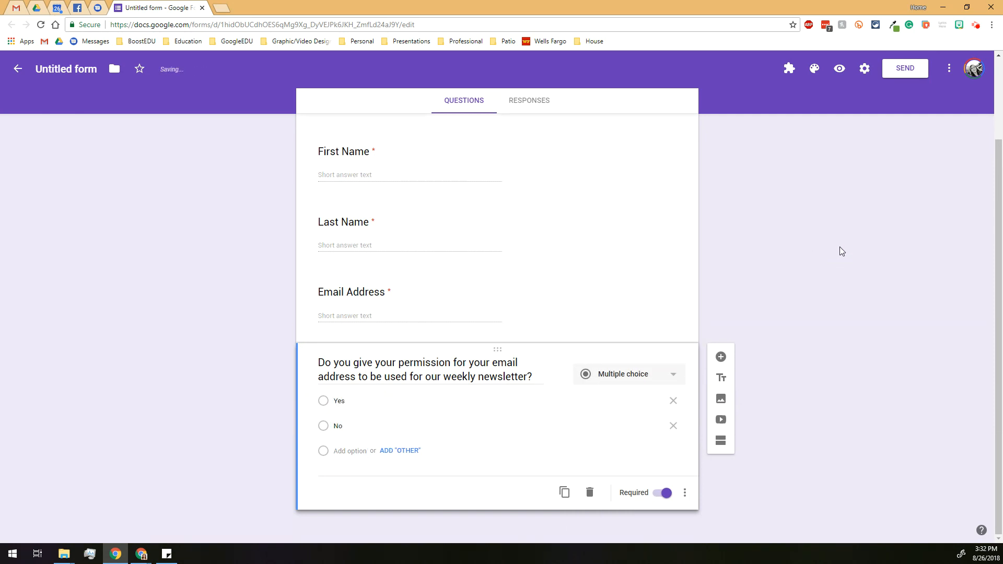
- In the form's settings, start the confirmation message with "Thank you for signing up for our newsletter!" followed by a blank line
click(864, 69)
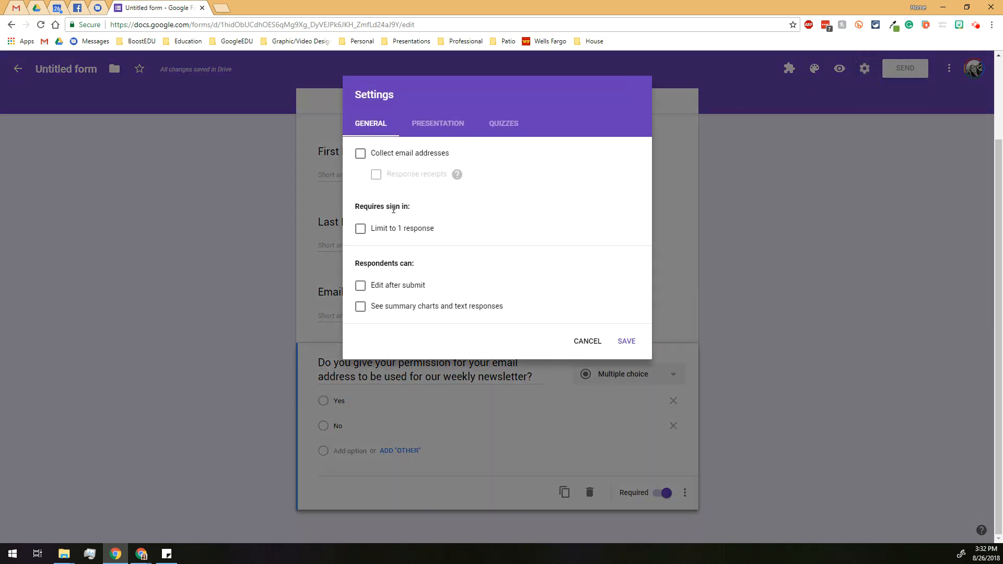
click(448, 122)
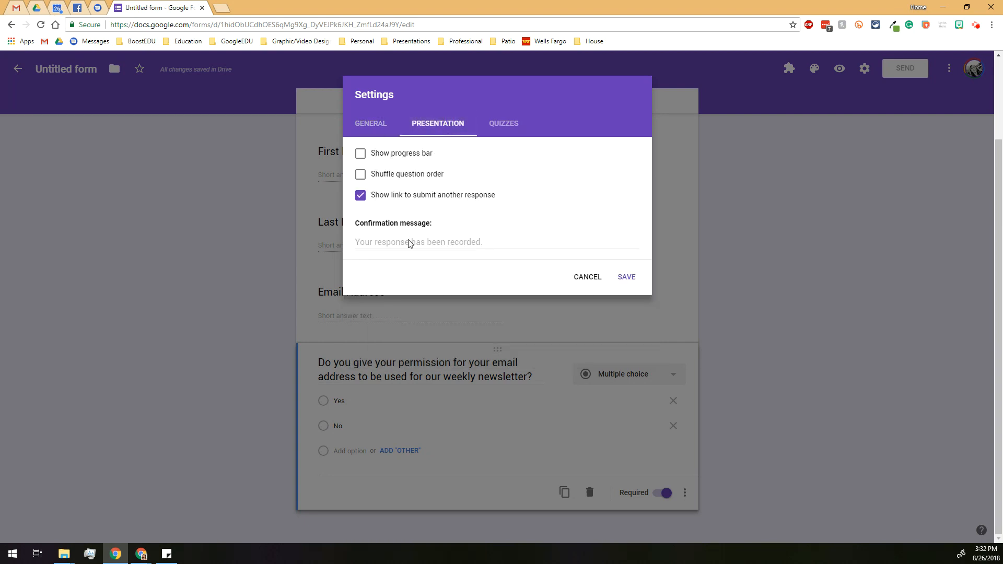
click(409, 242)
text(Thamnk)
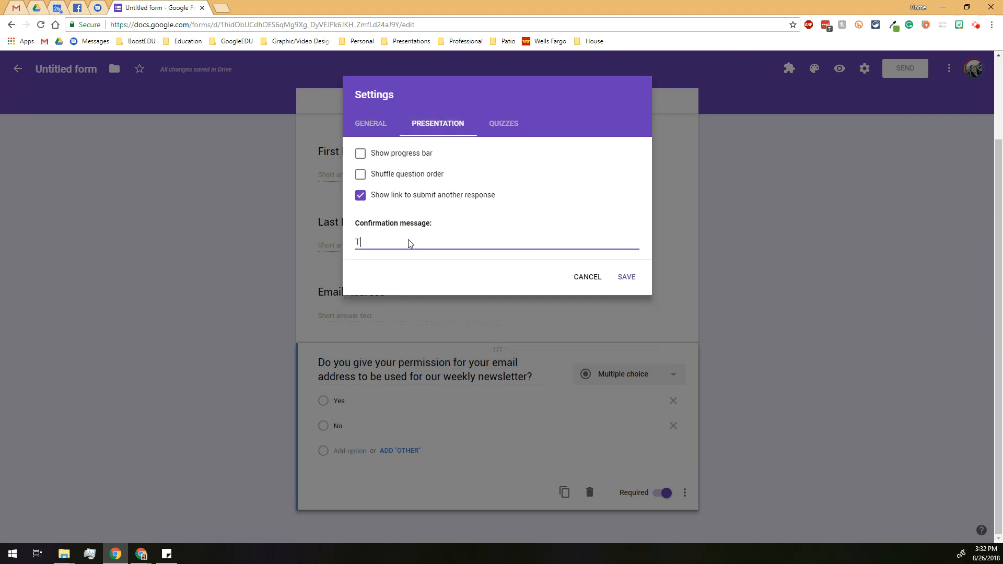
key(BackSpace)
key(BackSpace)
key(BackSpace)
text(nk you for signing up for our new)
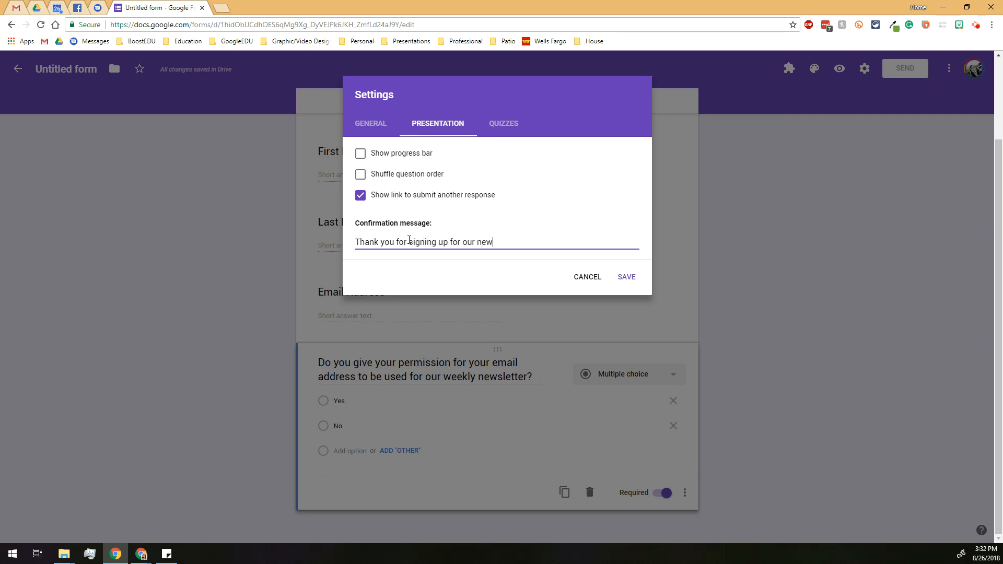
text(sletter!)
key(Return)
key(Return)
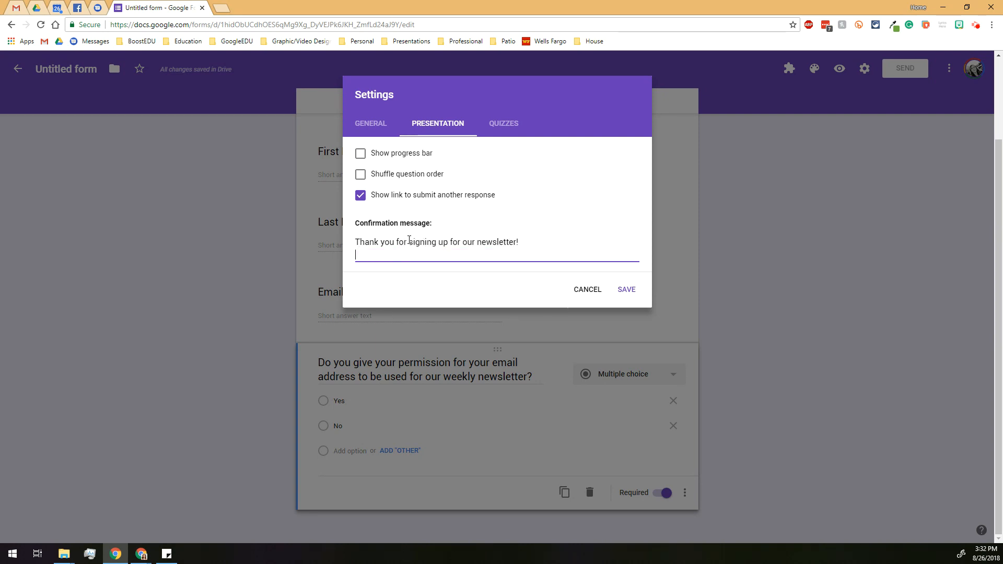
- Add "If you wish to add more members of your family, please click "submit another response"." to the confirmation message and save the settings
text(If you wish t)
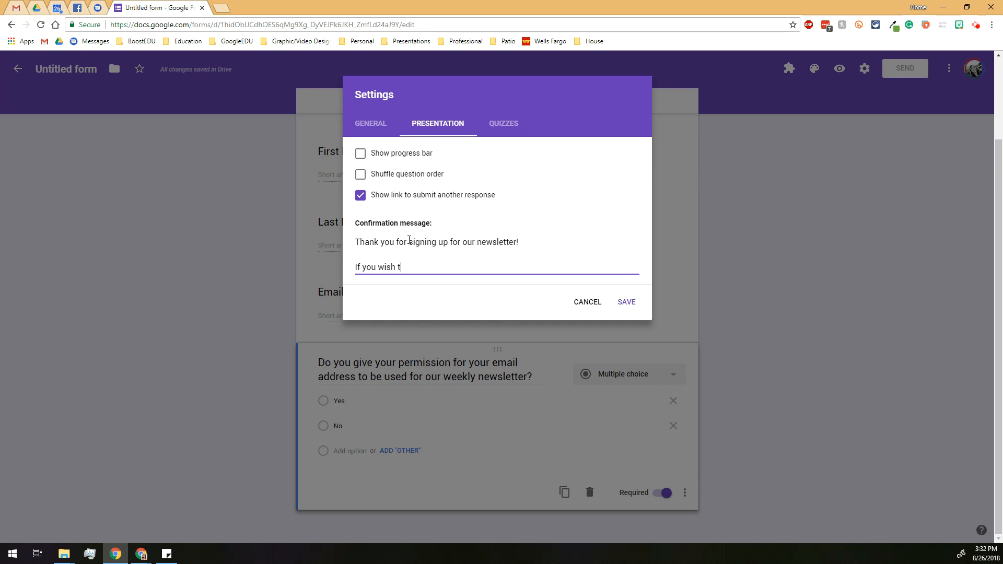
text(o add more members of your family, please click "submit another response".)
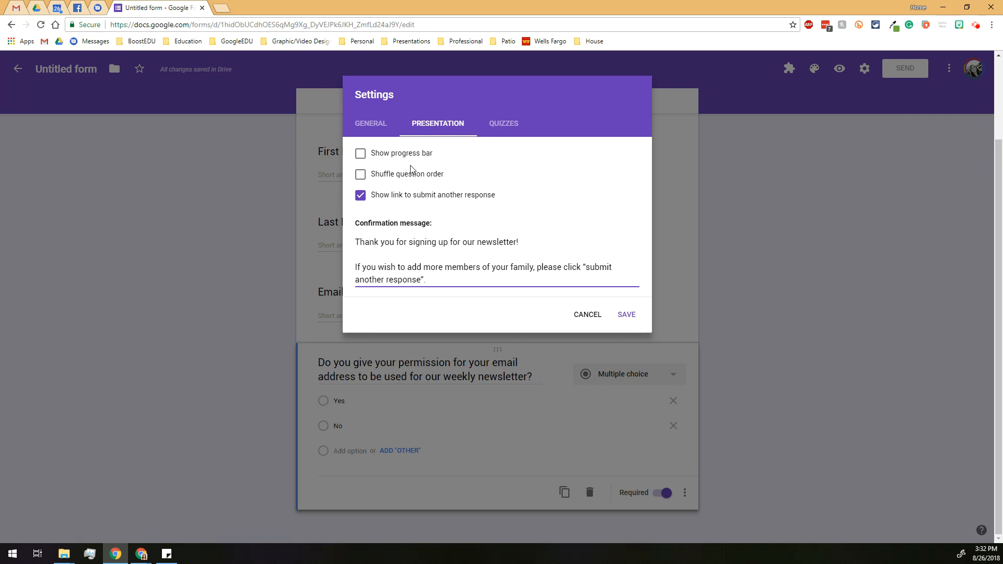
click(627, 316)
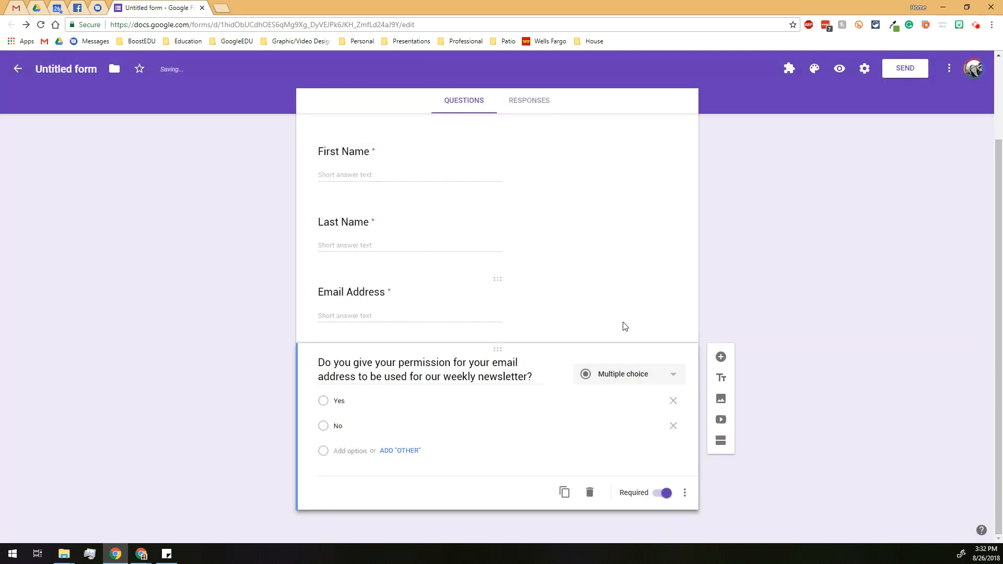
- Review the form's sending options for email, link and HTML embedding without sending it
scroll(621, 335, up, 2)
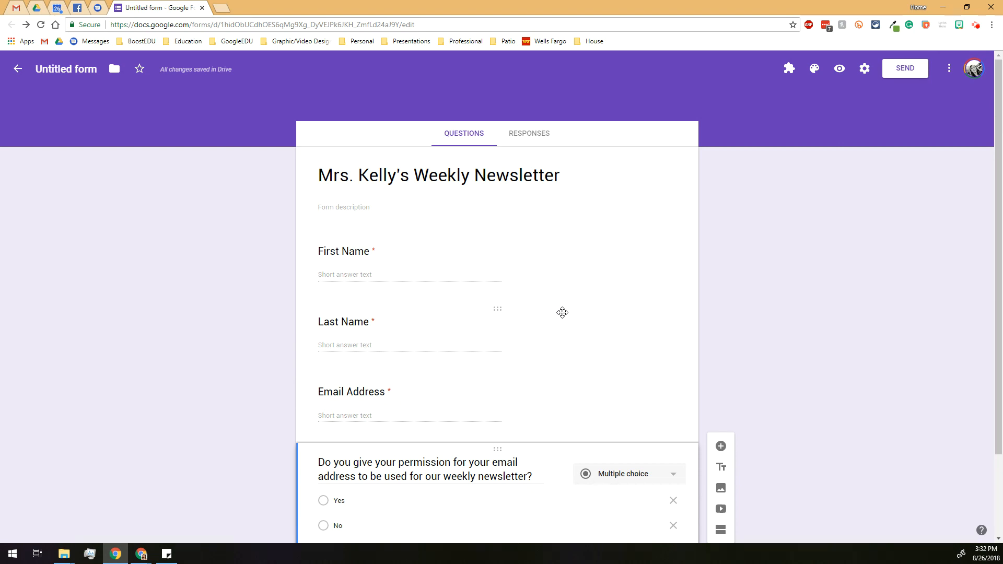
click(888, 73)
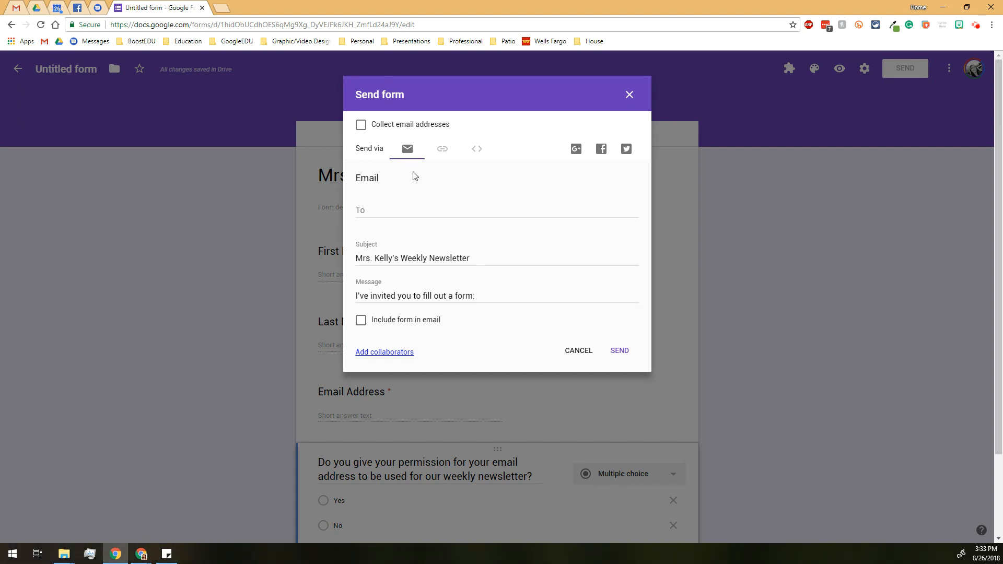
click(442, 151)
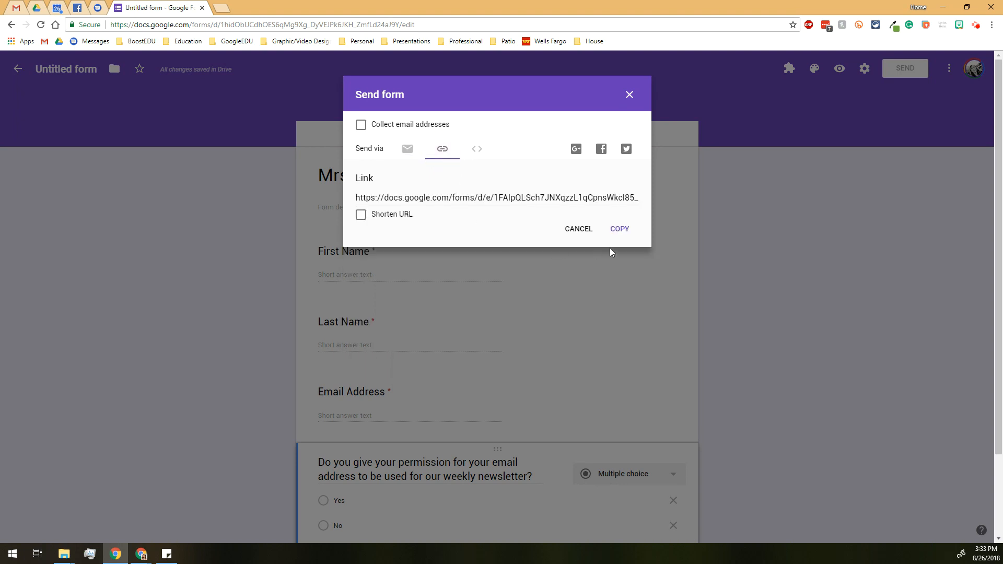
click(477, 151)
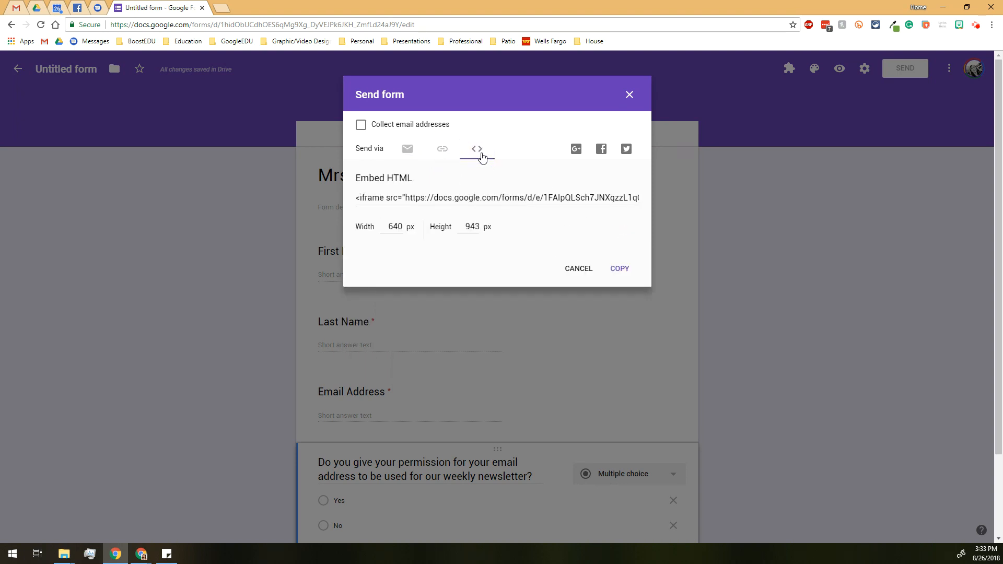
click(440, 150)
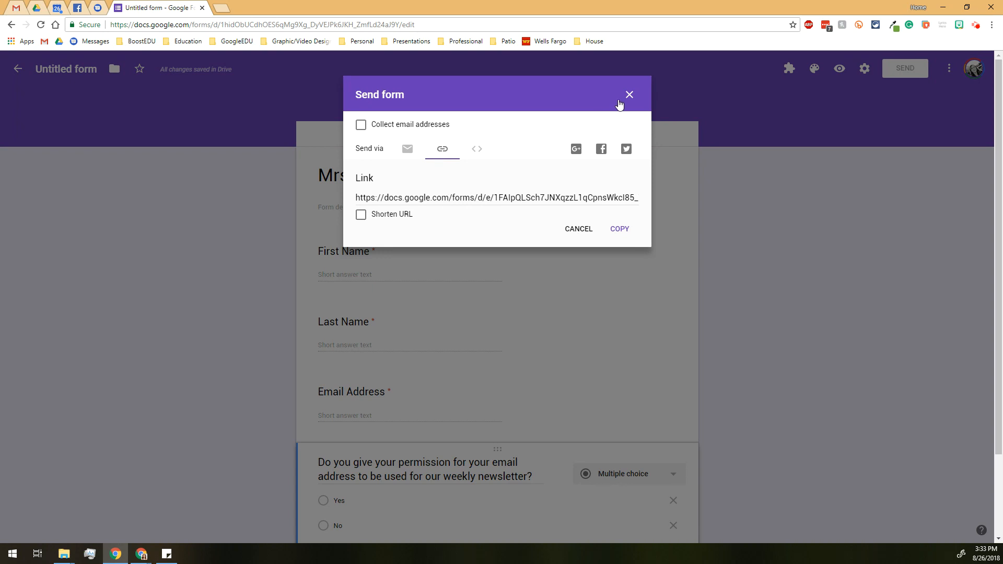
click(629, 99)
- Name the form file to match the form's title and open the form's preview
click(83, 69)
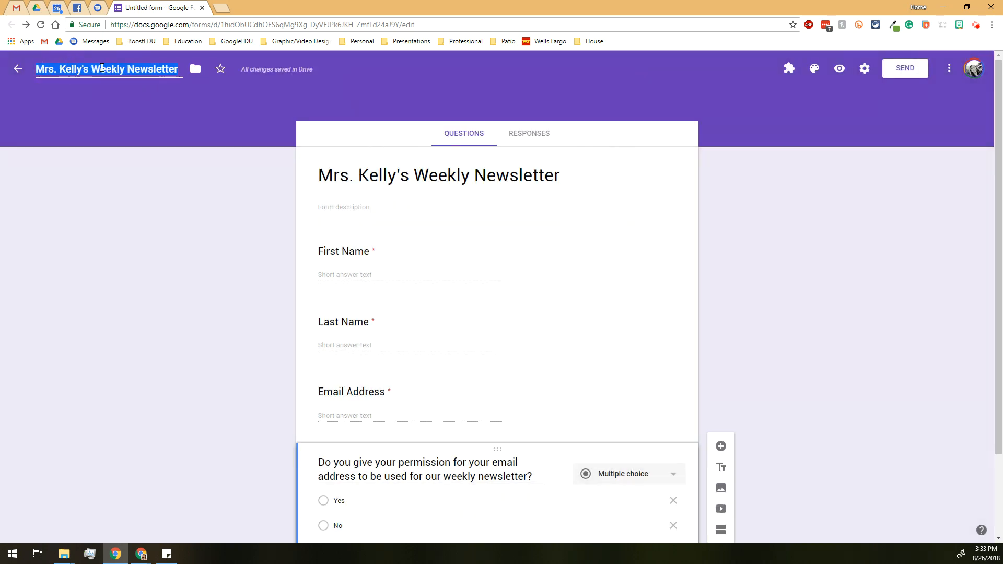
click(847, 72)
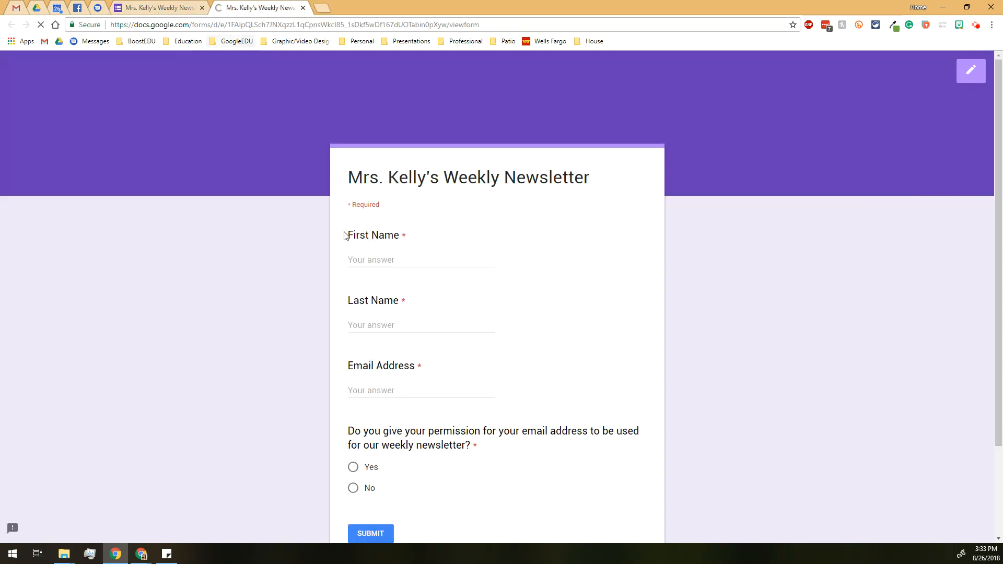
- Fill in the previewed form with the respondent's first name, last name and e-mail address
click(366, 258)
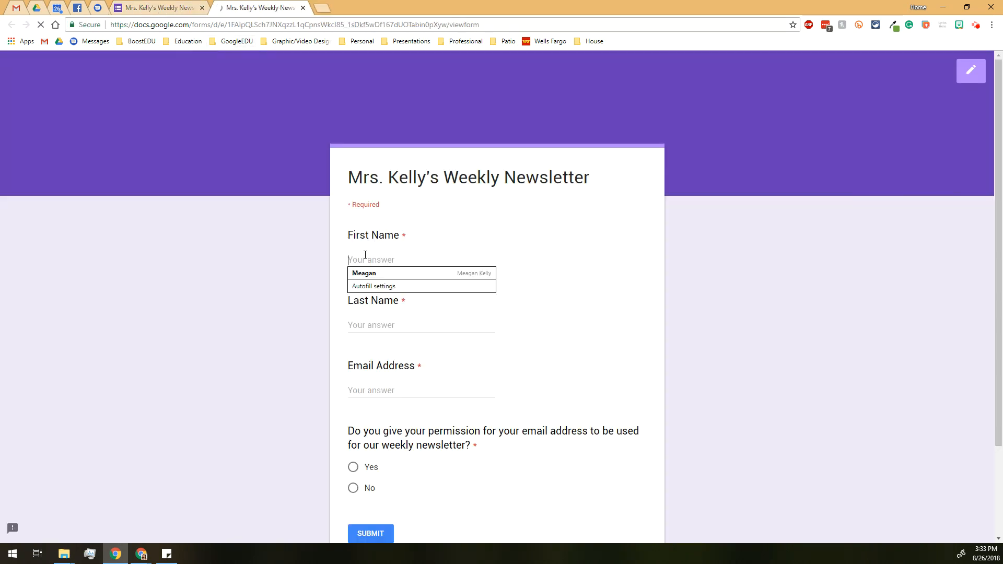
text(Meagan)
key(Tab)
text(Kelly)
key(Tab)
text(meagan.)
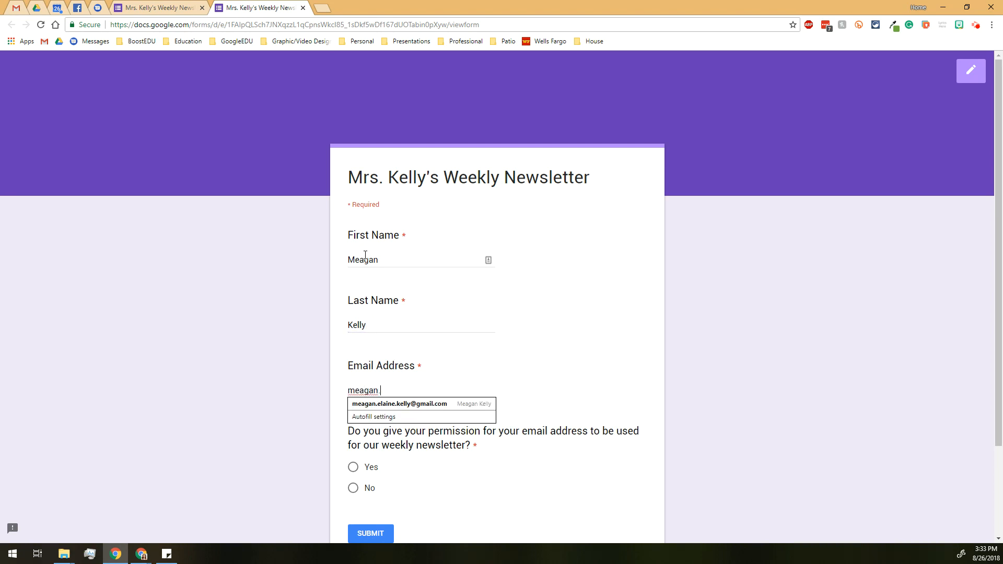
text(e)
key(Down)
key(Return)
key(Tab)
- Answer "Yes" to the permission question, submit the test response and close the preview
click(374, 472)
click(371, 531)
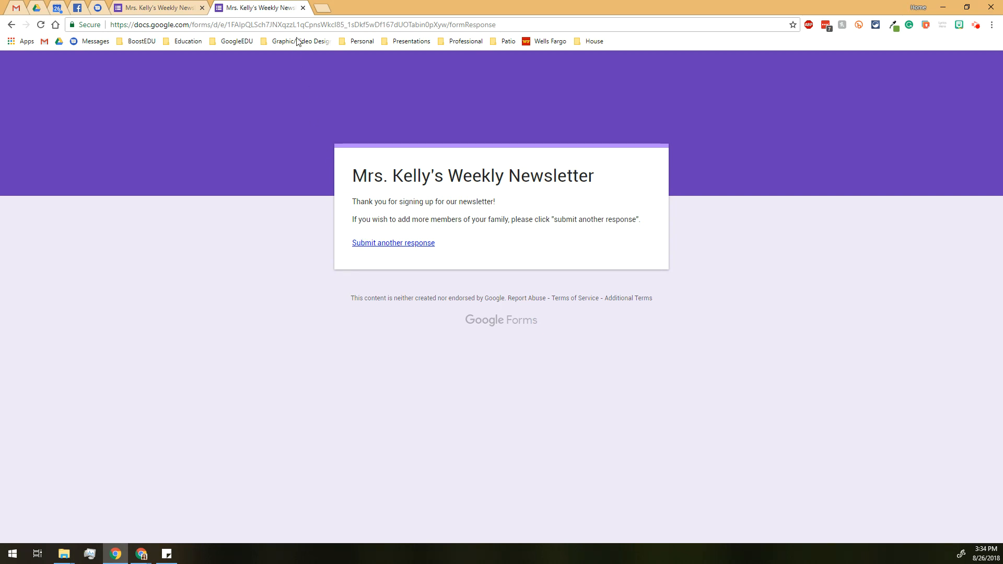
click(303, 9)
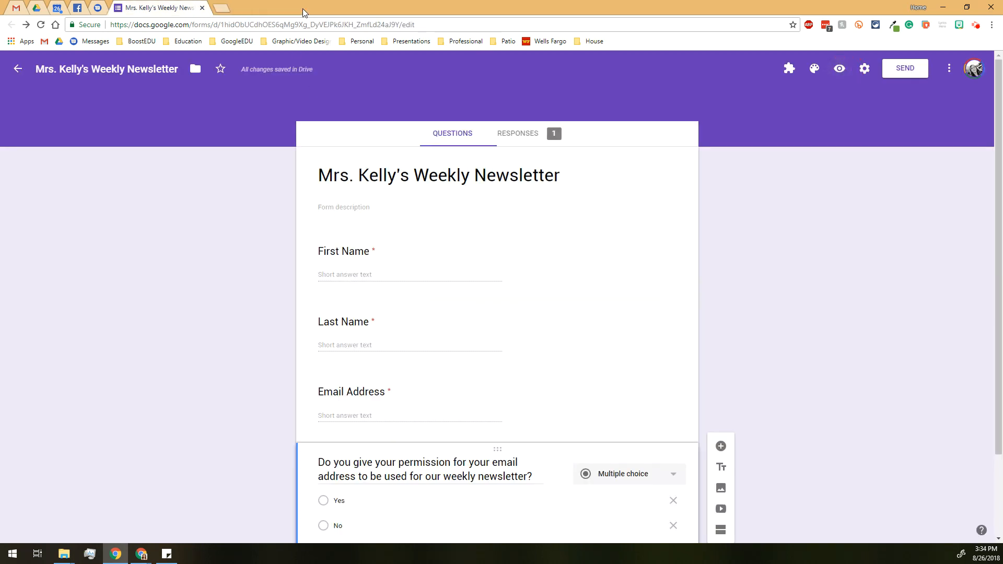
- Review the summary of the form's responses and create a new spreadsheet from them
click(543, 146)
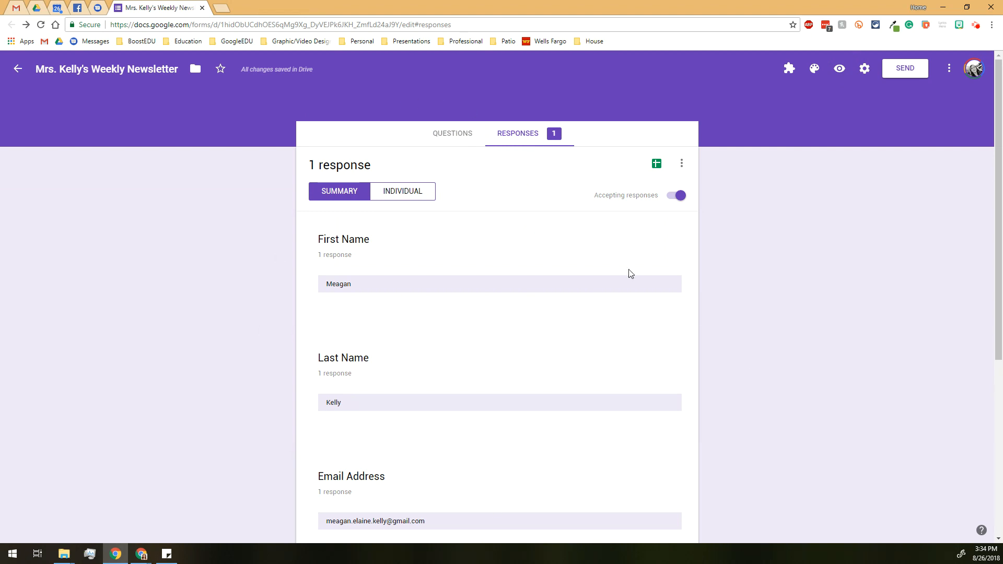
scroll(386, 382, down, 4)
scroll(384, 358, up, 4)
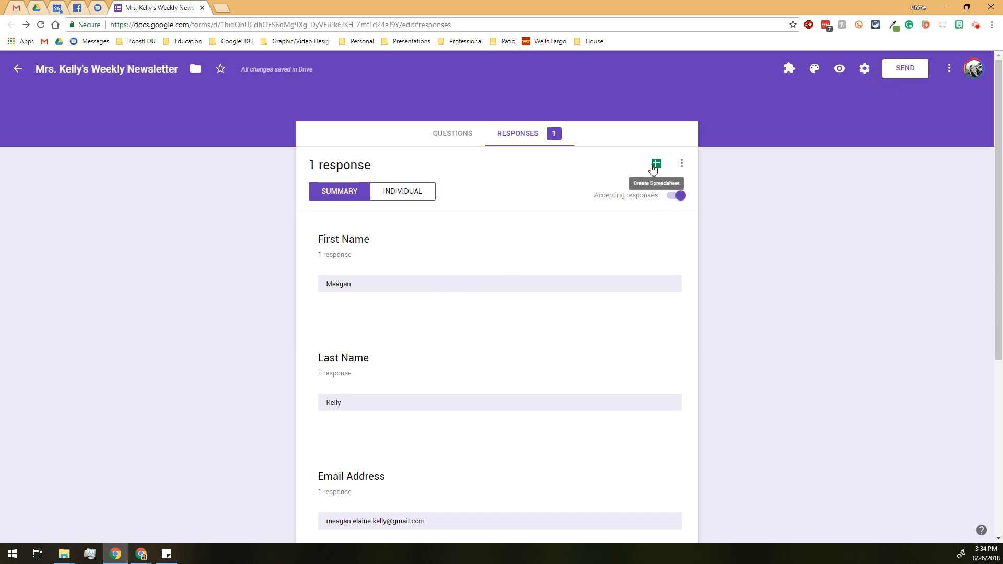
click(653, 169)
click(616, 194)
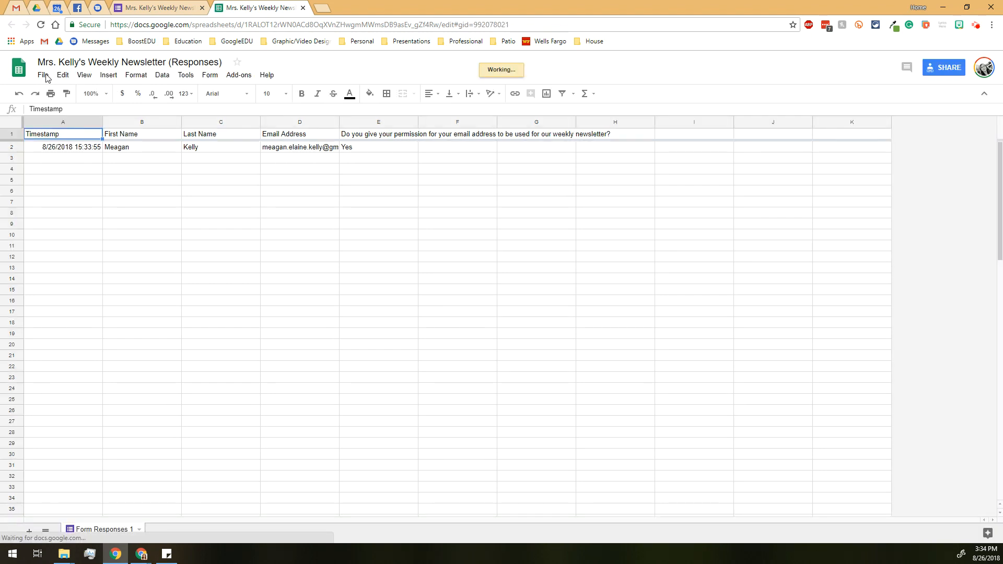
- Download the current response sheet as a comma-separated values (.csv) file
click(44, 76)
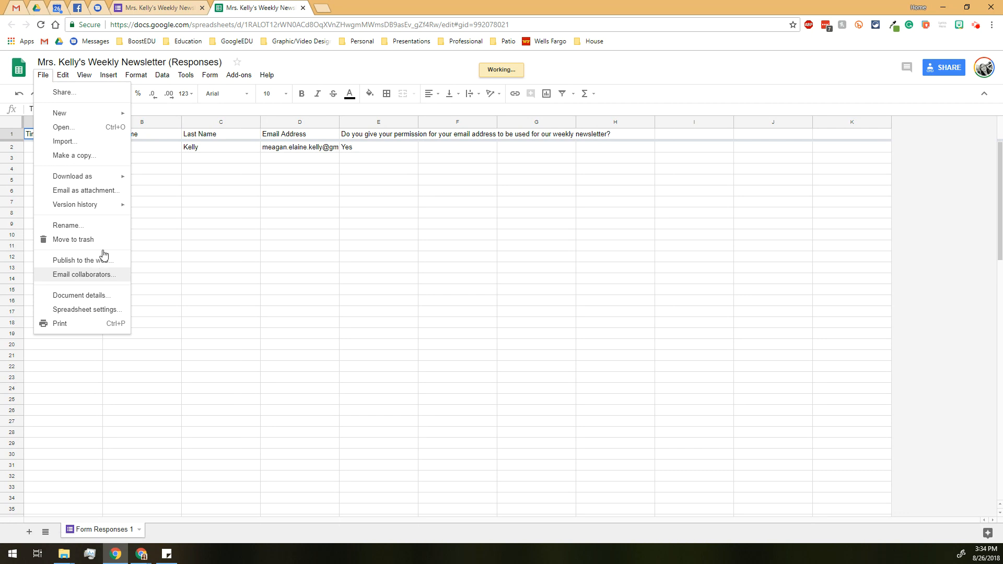
mouse_move(84, 177)
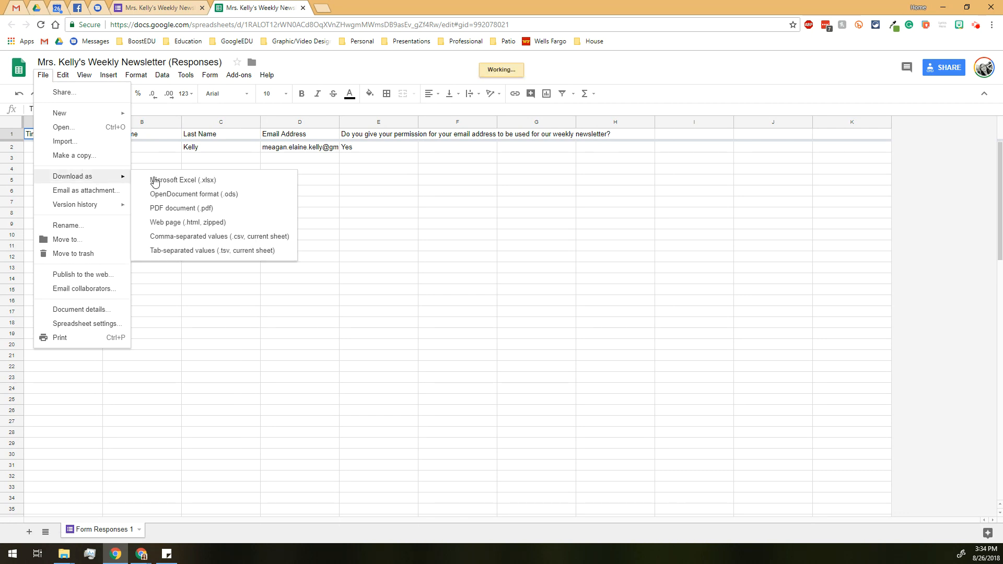
click(204, 243)
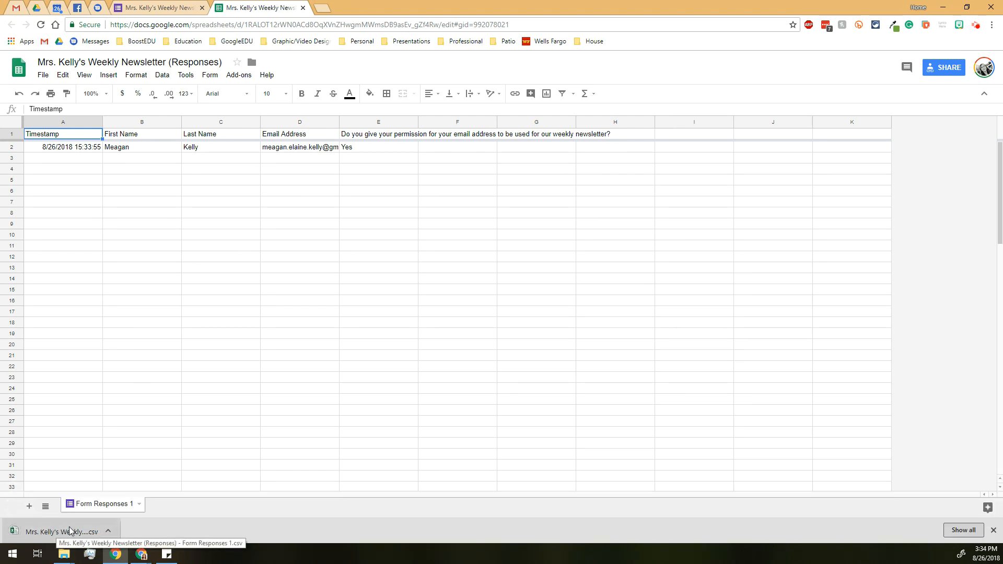
- Switch to MailChimp by opening mailchimp.com in a new browser tab and log in with the prefilled account credentials
click(320, 5)
text(mailchimp.co)
key(Return)
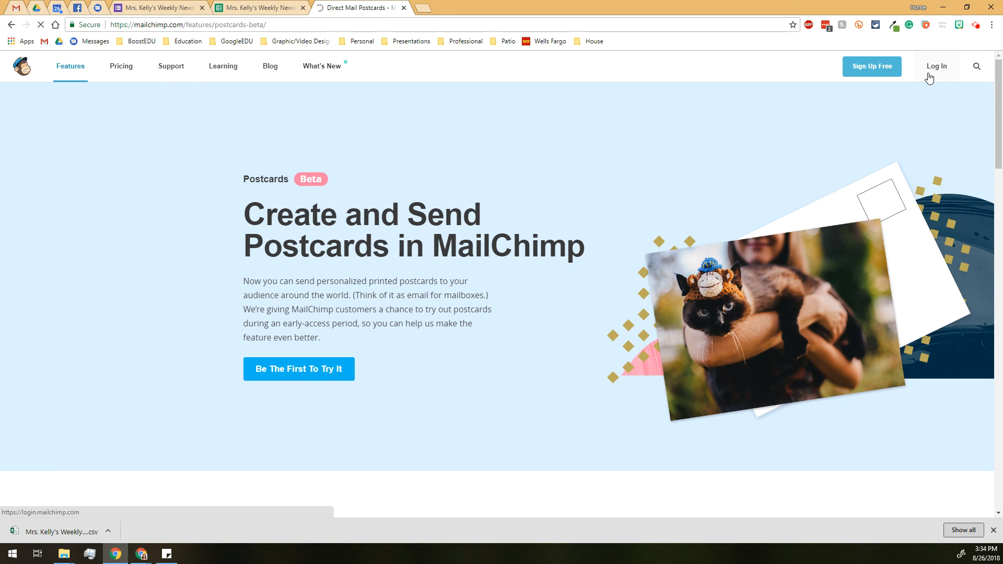
click(929, 76)
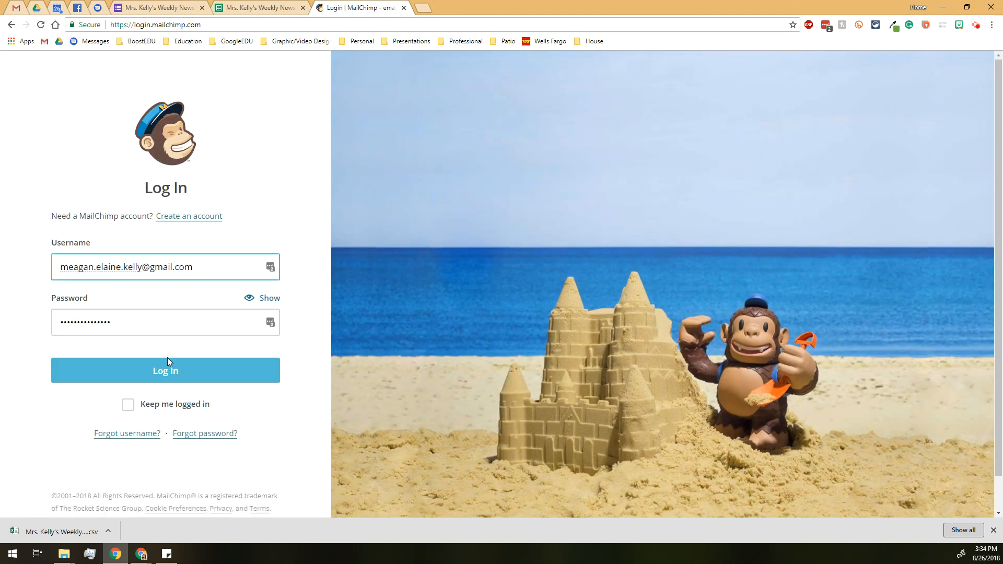
click(165, 367)
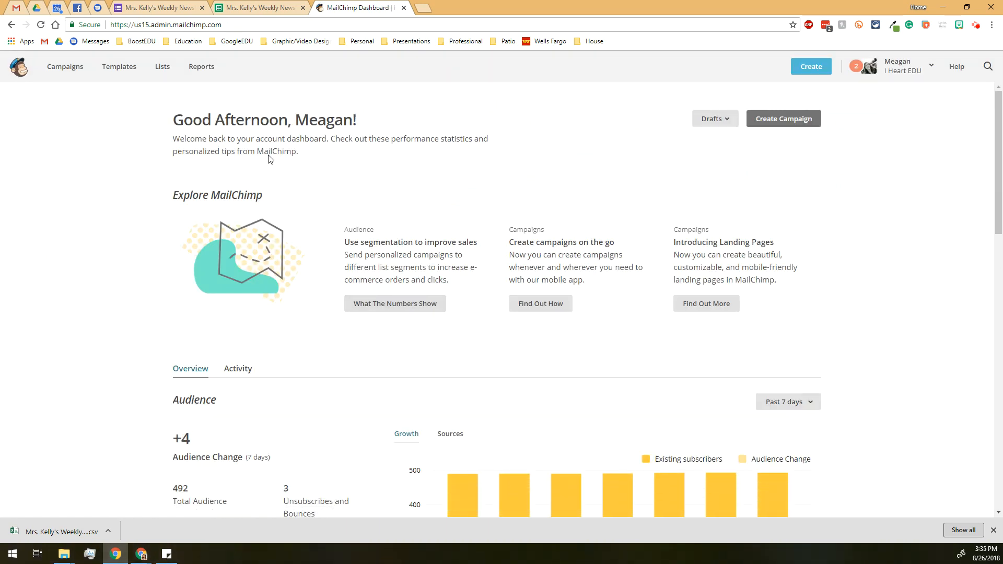
- Start a new mailing list and name it with the teacher's title and surname followed by "Class Newsletter"
click(163, 80)
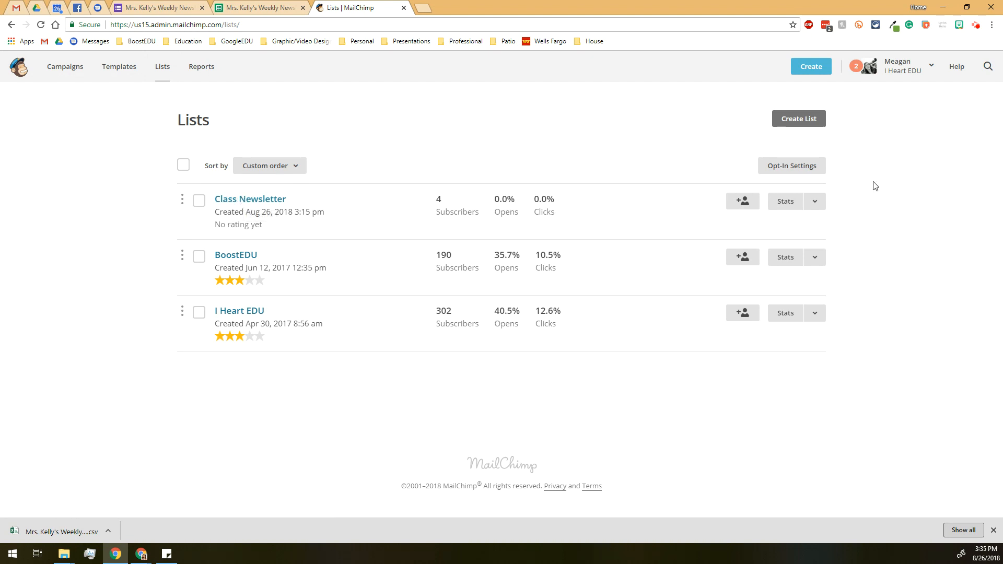
click(786, 123)
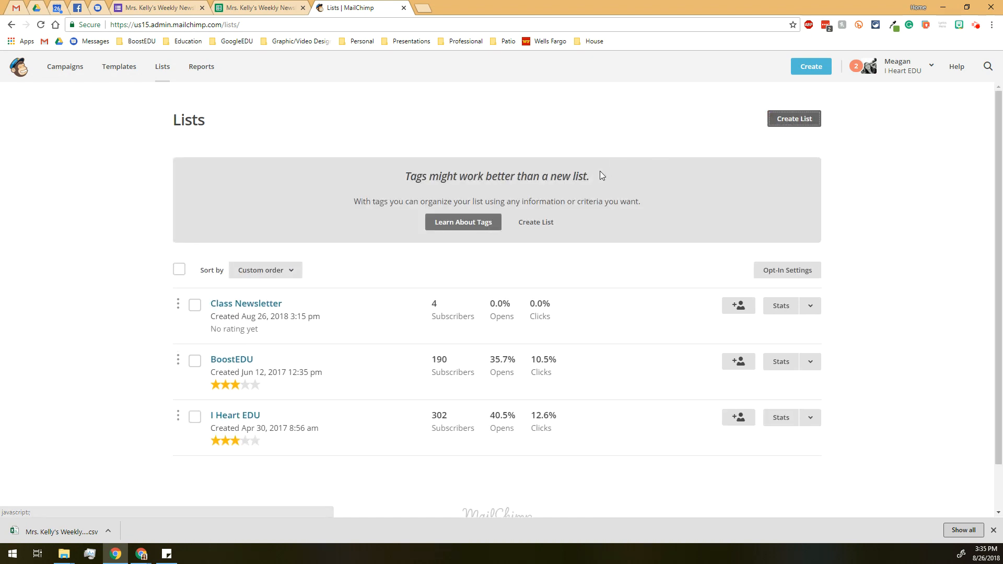
click(542, 223)
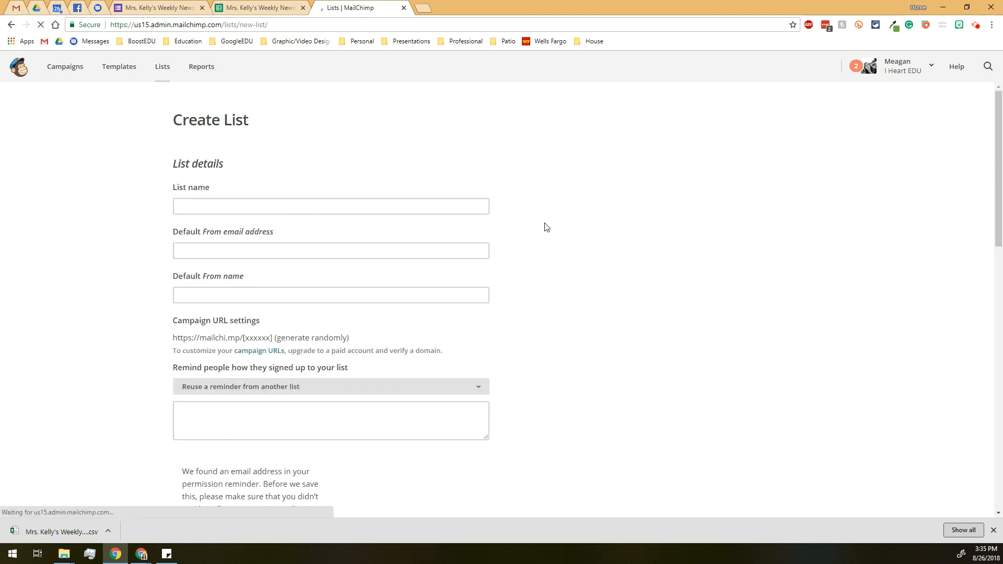
click(375, 204)
text(Mrs. Kel)
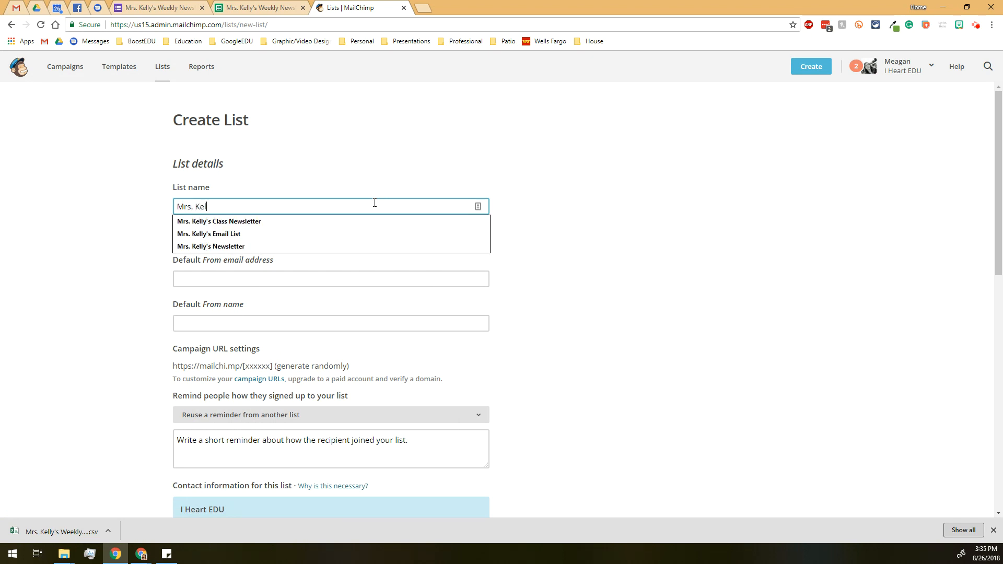
text(ly')
key(Down)
key(Tab)
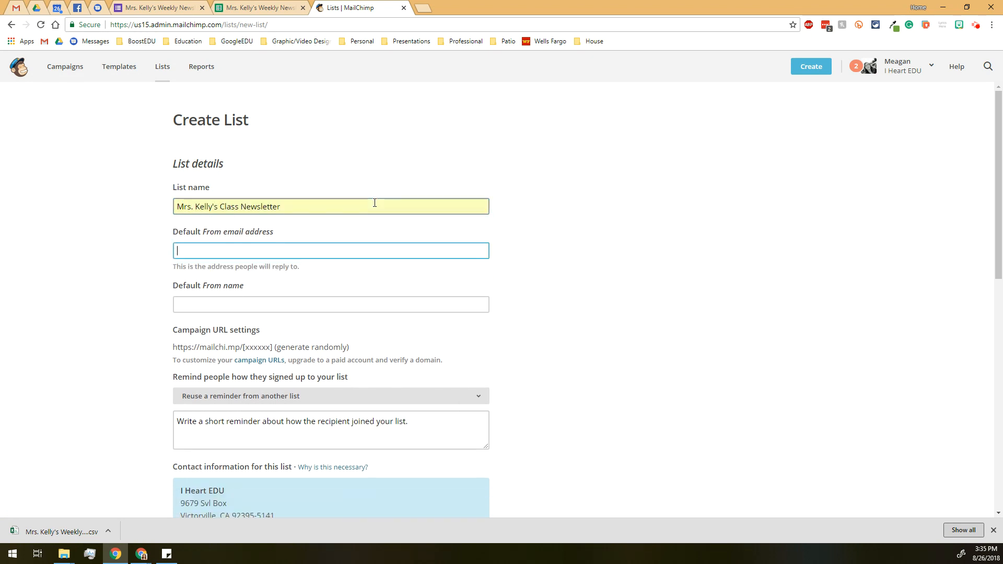
- Fill in the list's default From email address and default From name with the teacher's e-mail and full name
text(mea)
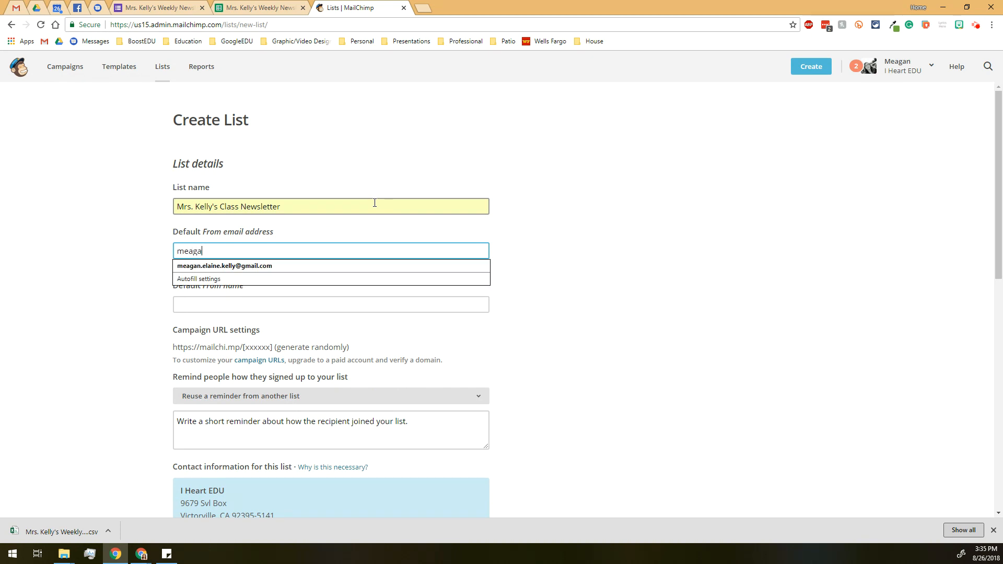
text(ga)
key(Down)
key(Tab)
text(Meagan )
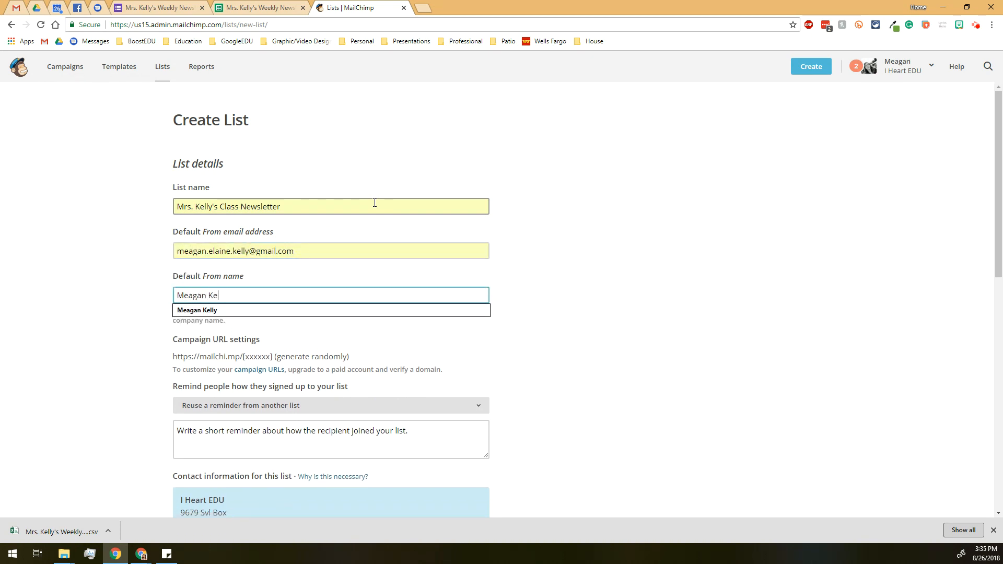
text(Kelly)
- Set the list's sign-up reminder to "Thank you for signing up for our class newsletter!"
scroll(369, 336, down, 1)
click(343, 367)
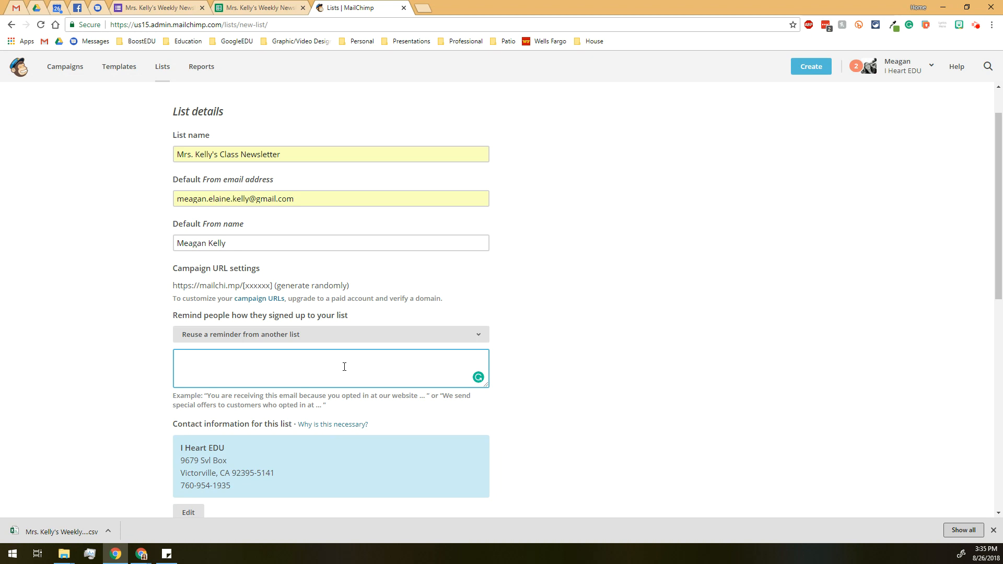
text(Thank you for signing up for our class newsletter!)
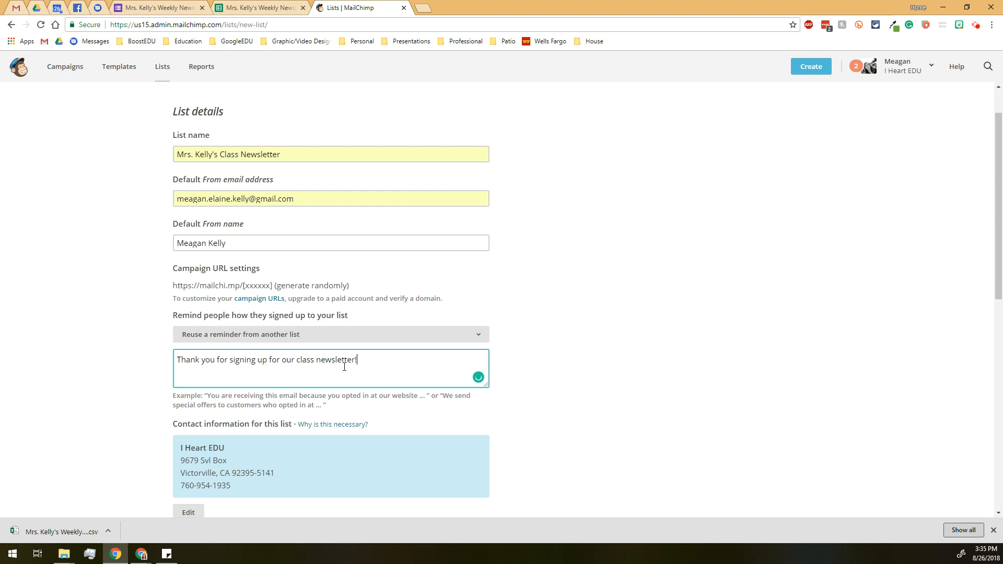
- Enable Daily summary notifications for the list, leave the form settings off and save the new list
scroll(344, 366, down, 2)
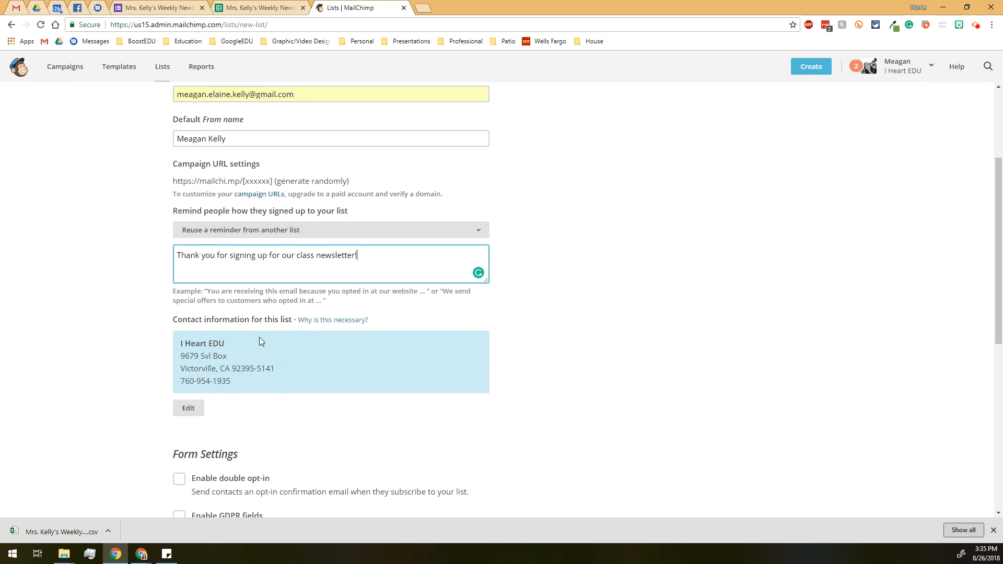
scroll(195, 389, down, 2)
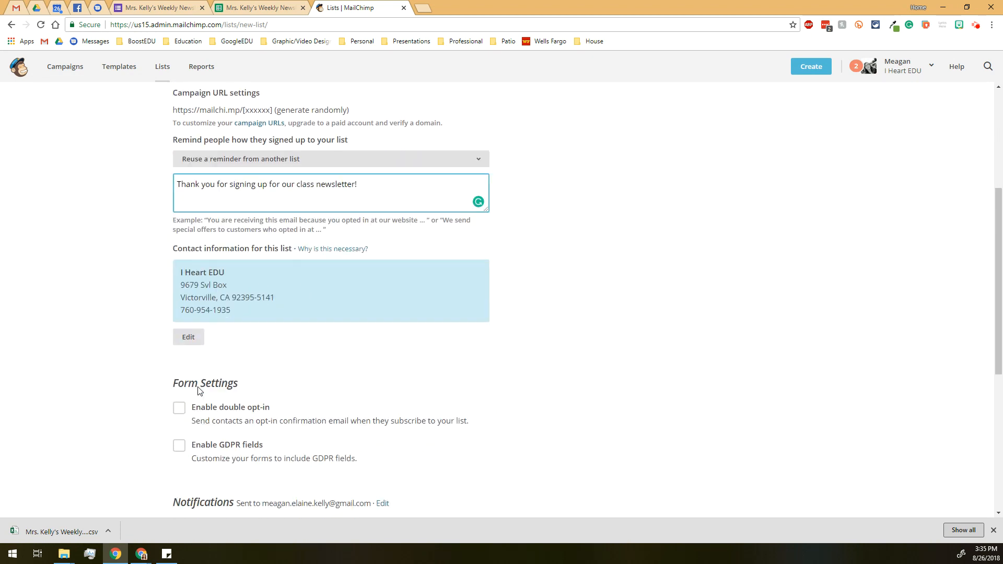
scroll(204, 386, down, 2)
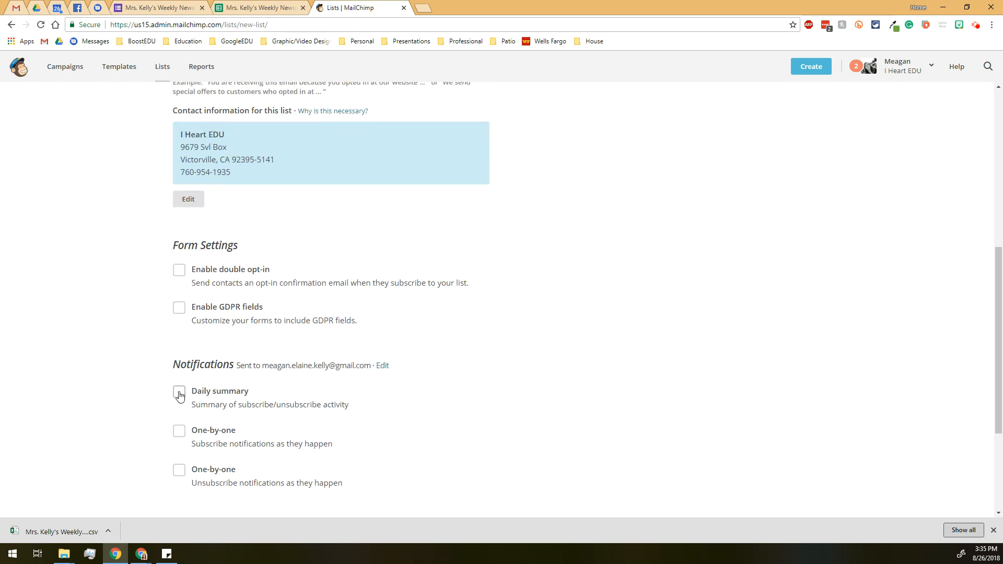
click(179, 393)
scroll(181, 397, down, 1)
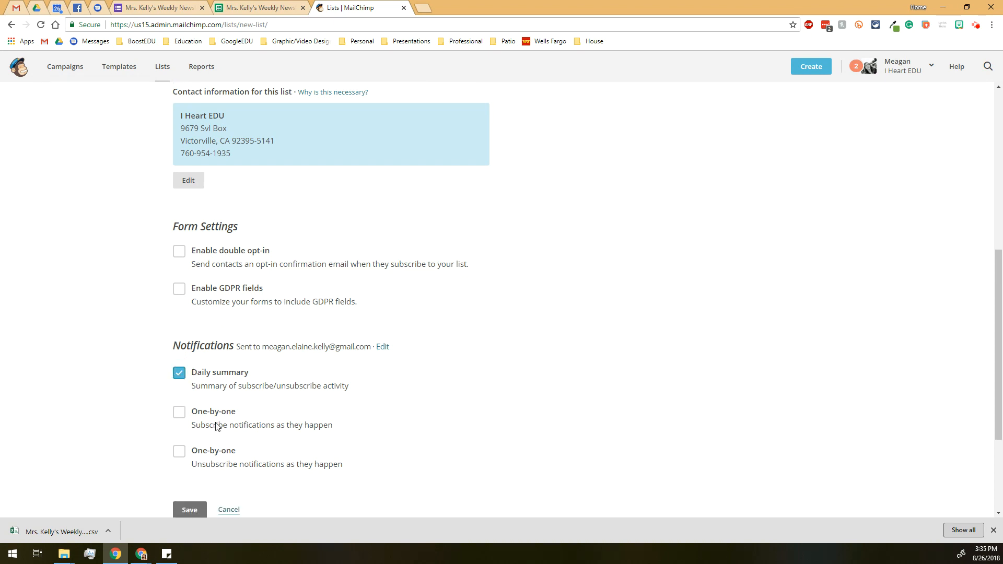
scroll(217, 412, down, 2)
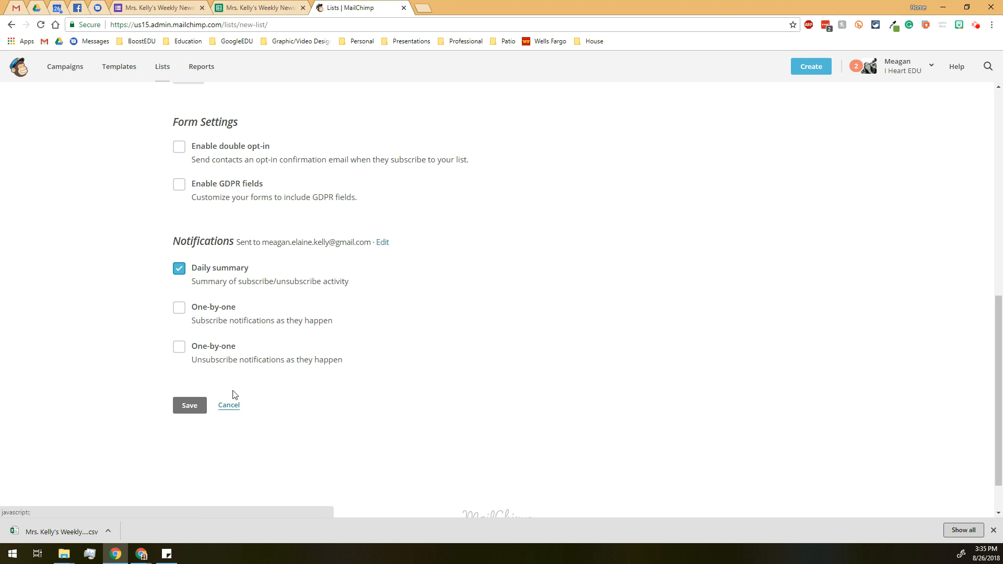
click(191, 410)
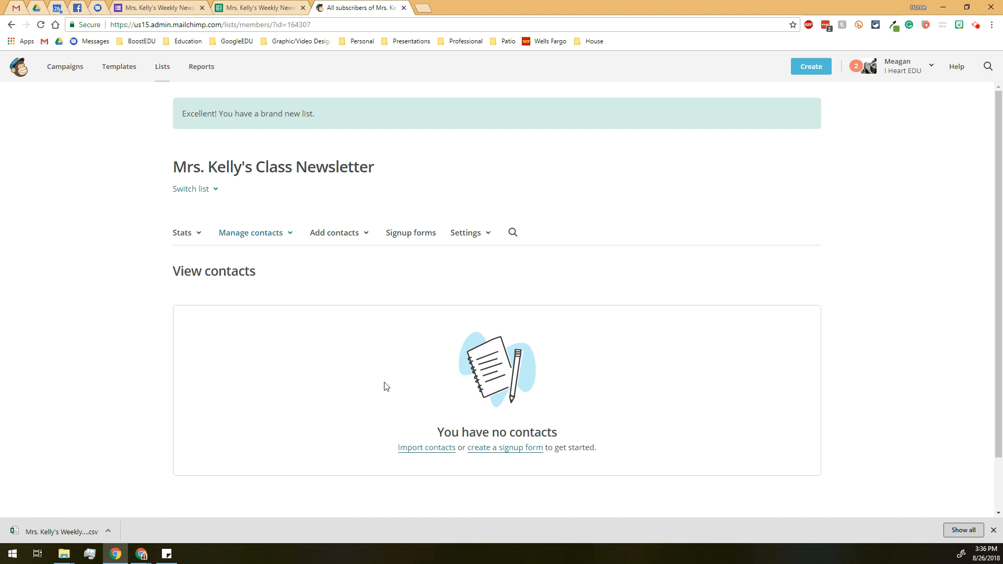
- Import contacts into the new list from a CSV file, uploading the downloaded Weekly Newsletter (Responses) file from Downloads
click(426, 449)
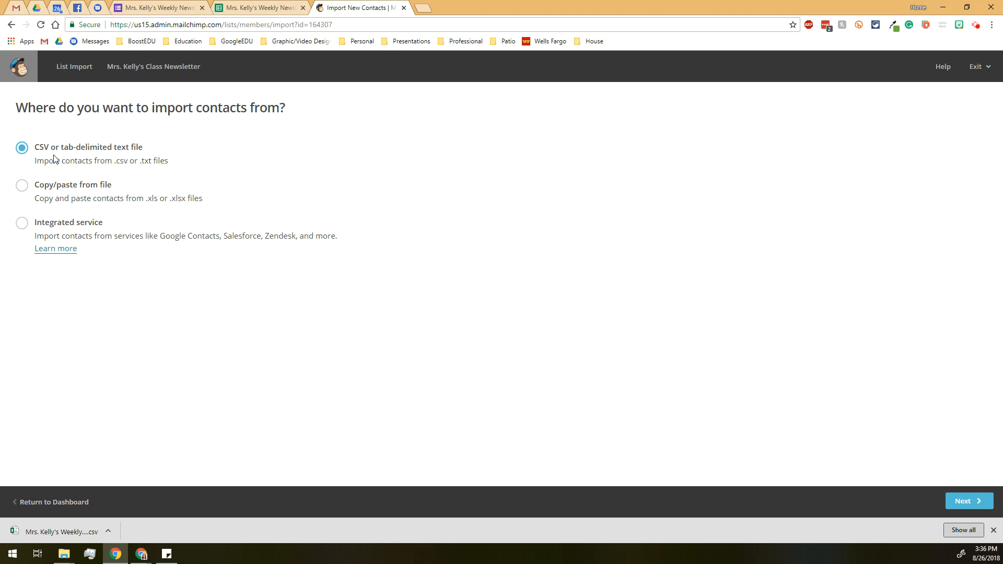
click(965, 500)
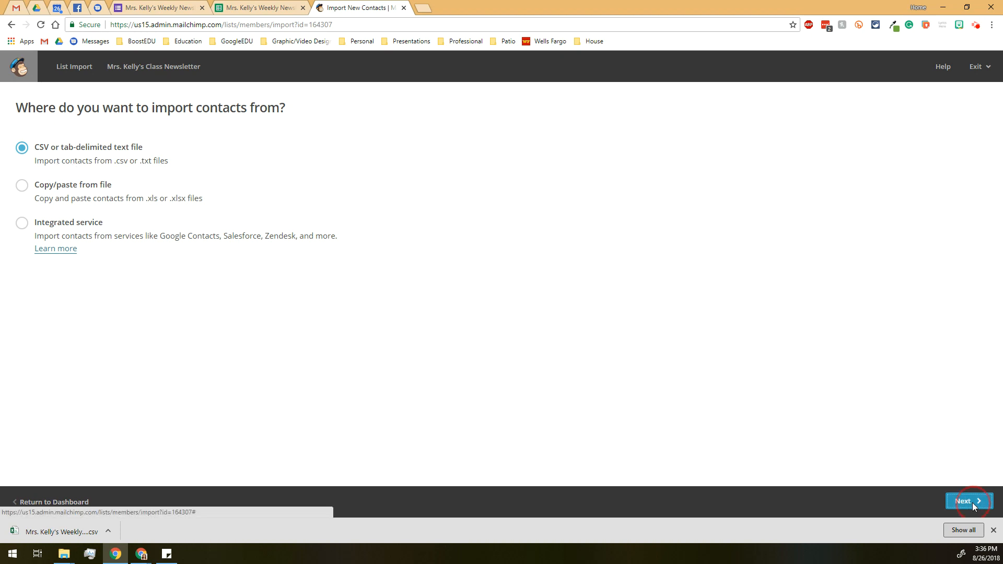
click(993, 530)
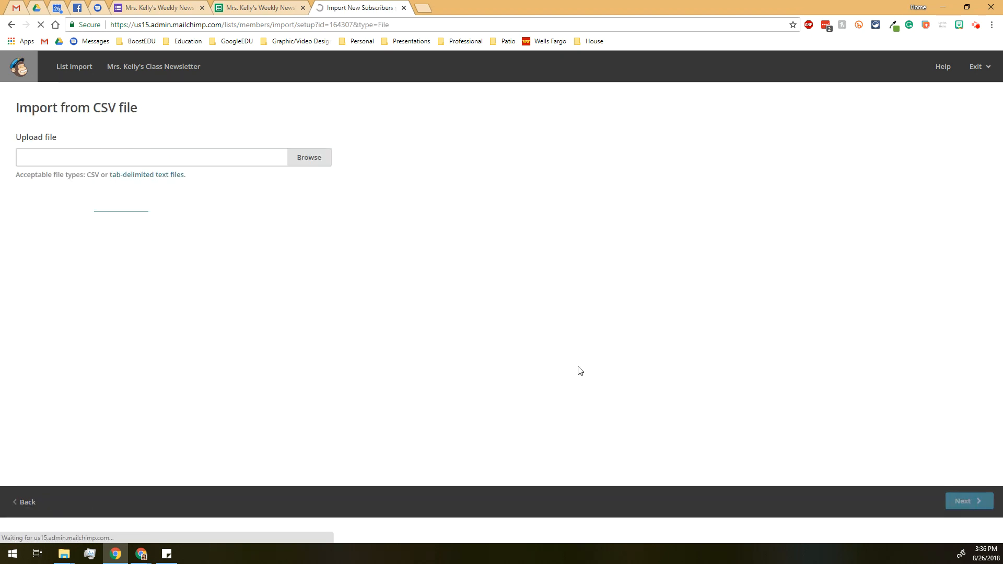
click(304, 163)
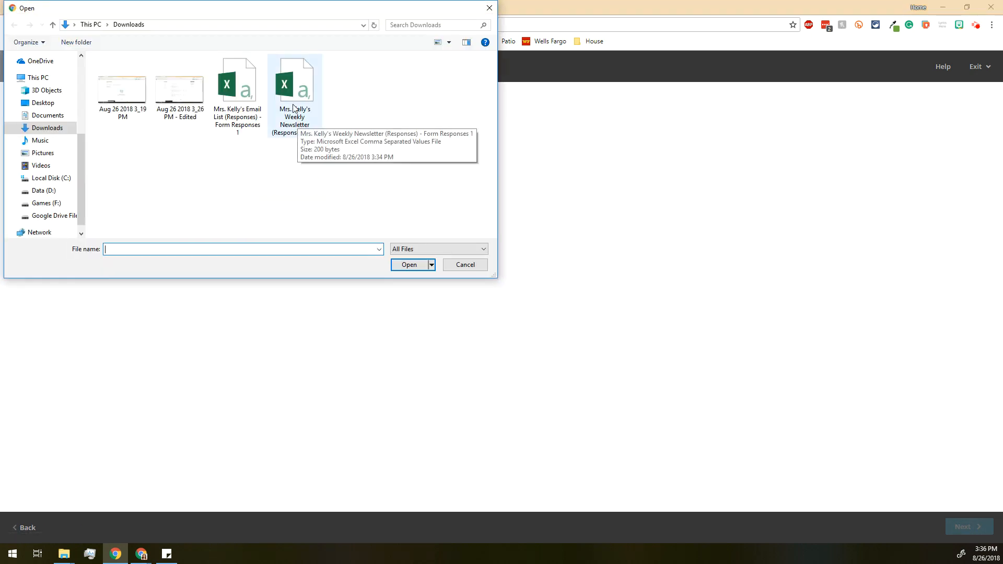
double_click(306, 133)
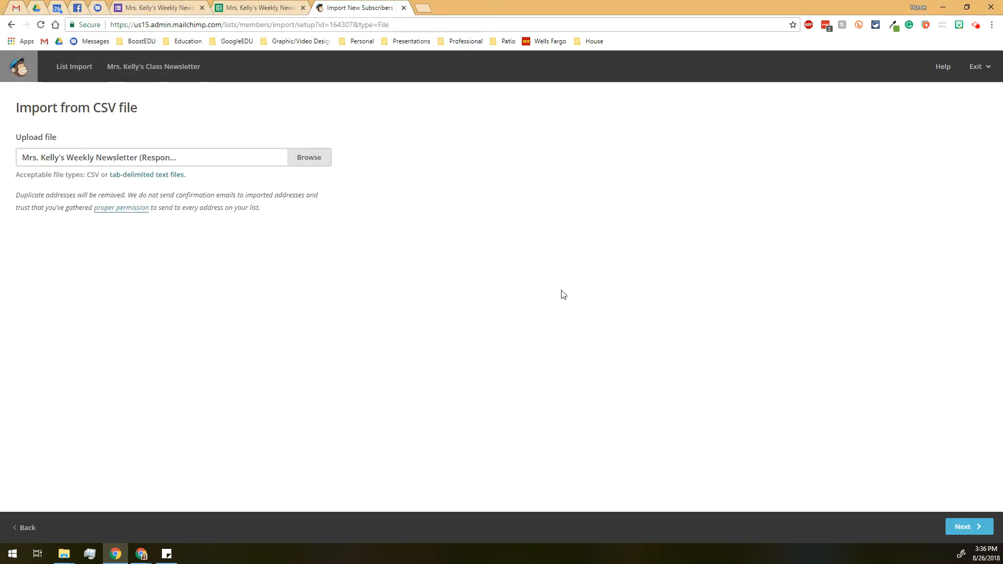
click(966, 527)
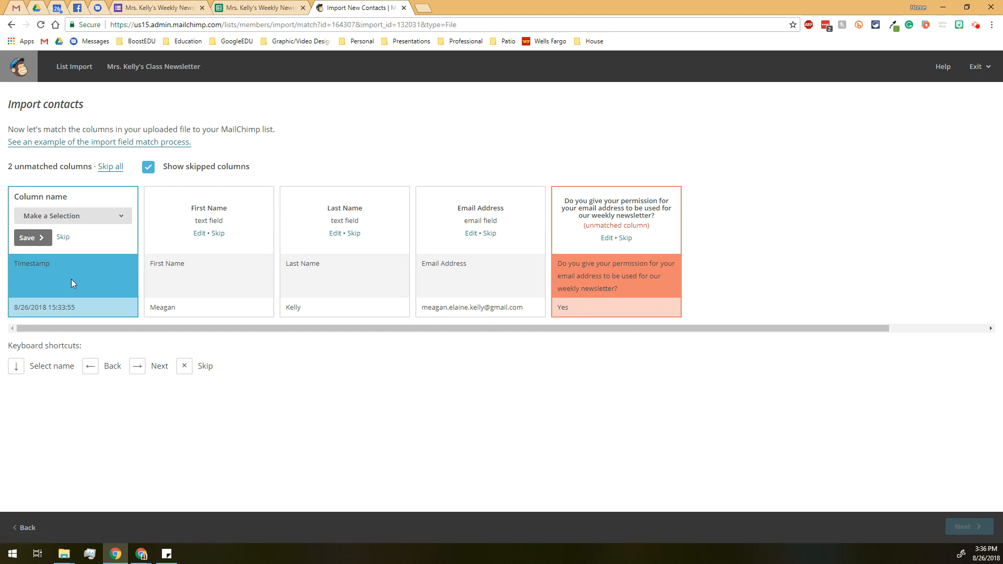
- Match the First Name, Last Name and Email Address columns for import and skip the Timestamp and permission question columns
click(63, 237)
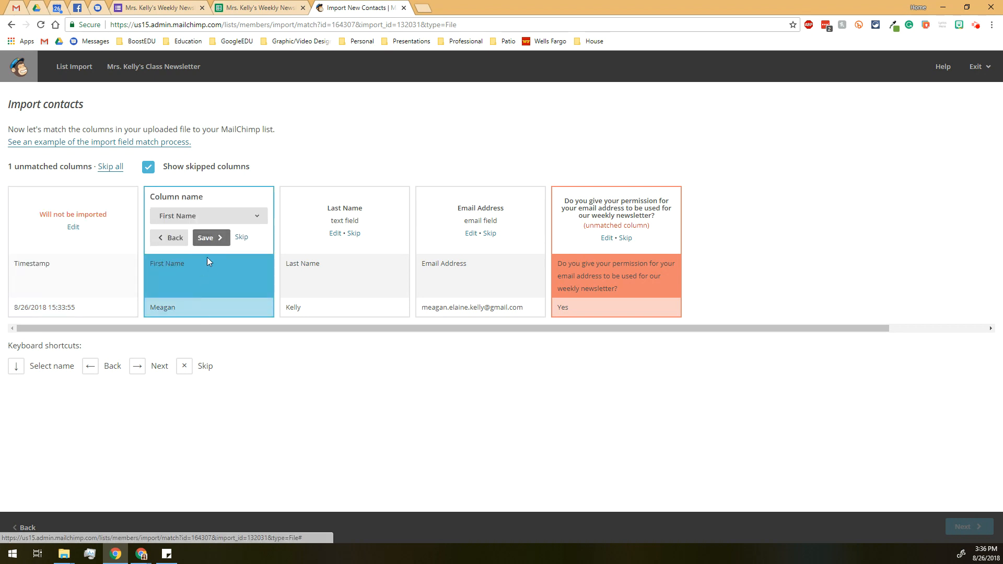
click(214, 238)
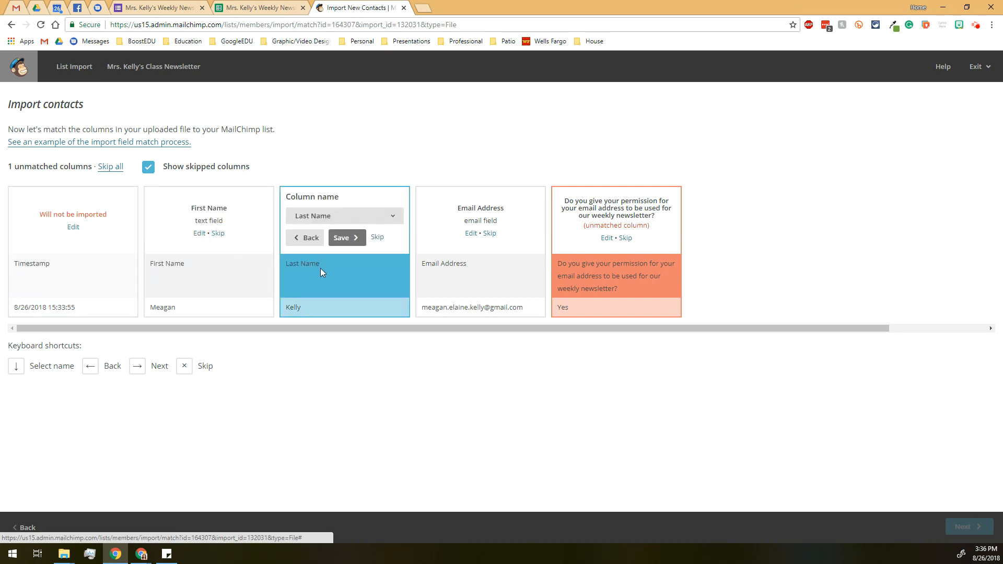
click(344, 243)
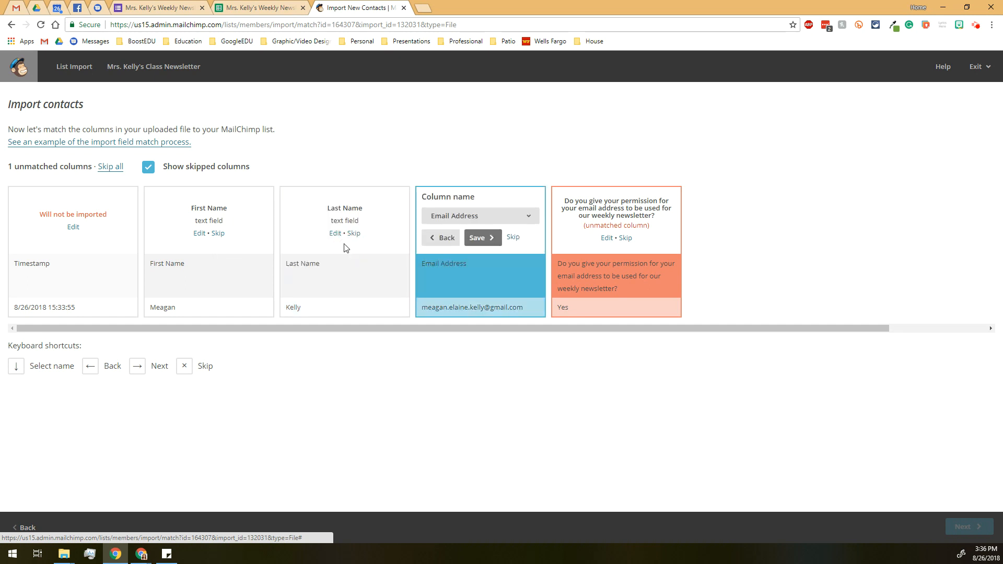
click(479, 239)
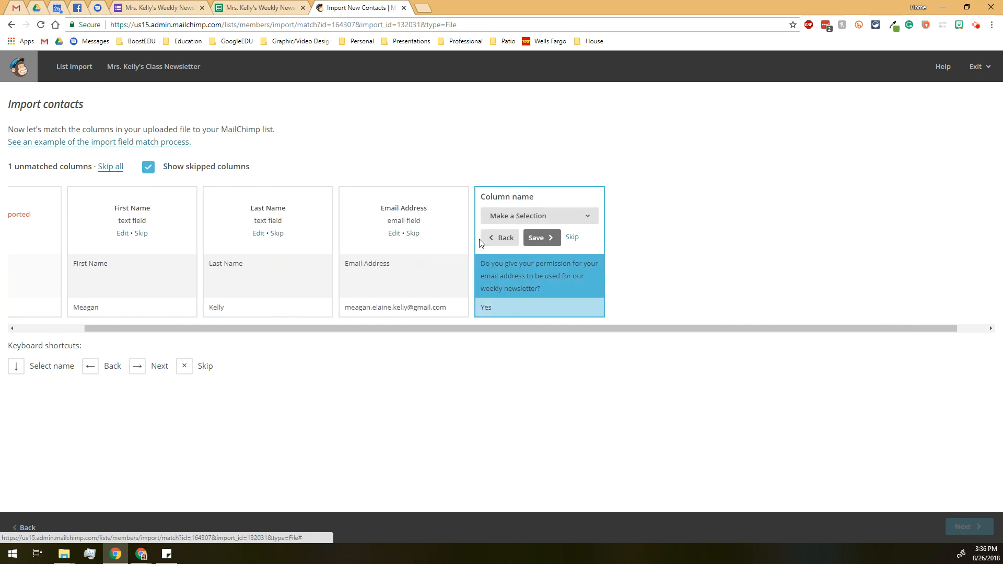
click(540, 238)
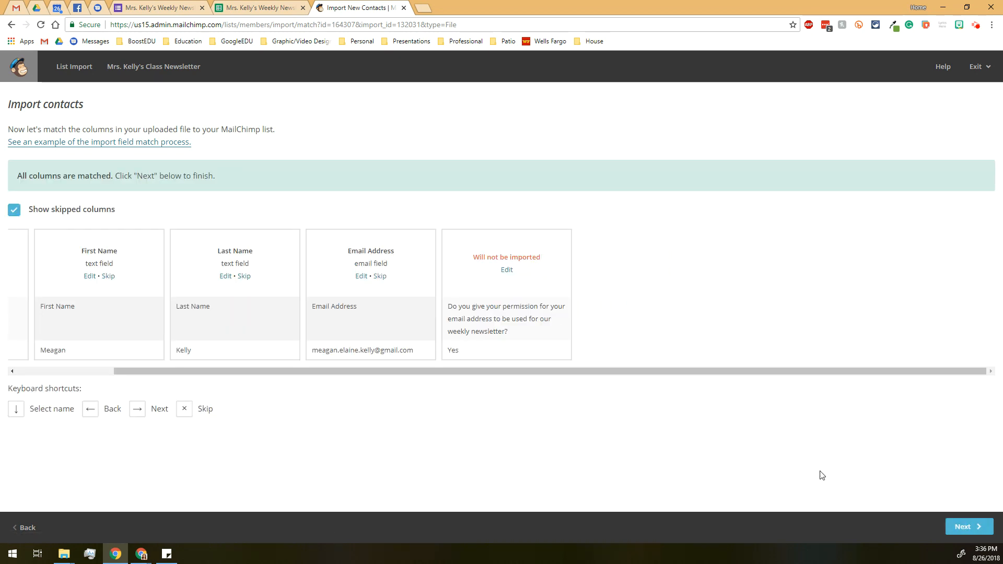
- Import the matched contacts into the list with the Subscribed status and check the options for adding more contacts
click(971, 527)
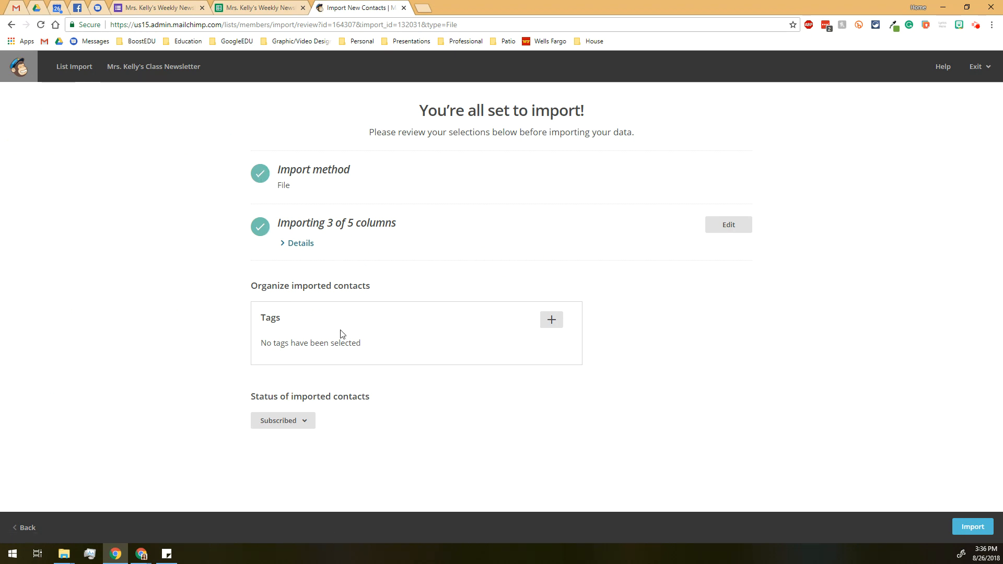
click(975, 529)
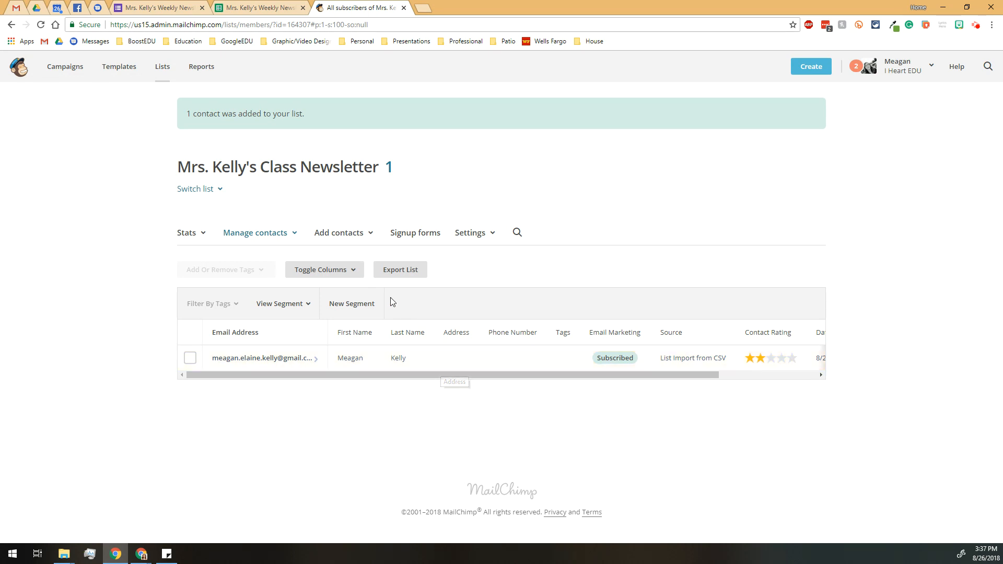
click(370, 233)
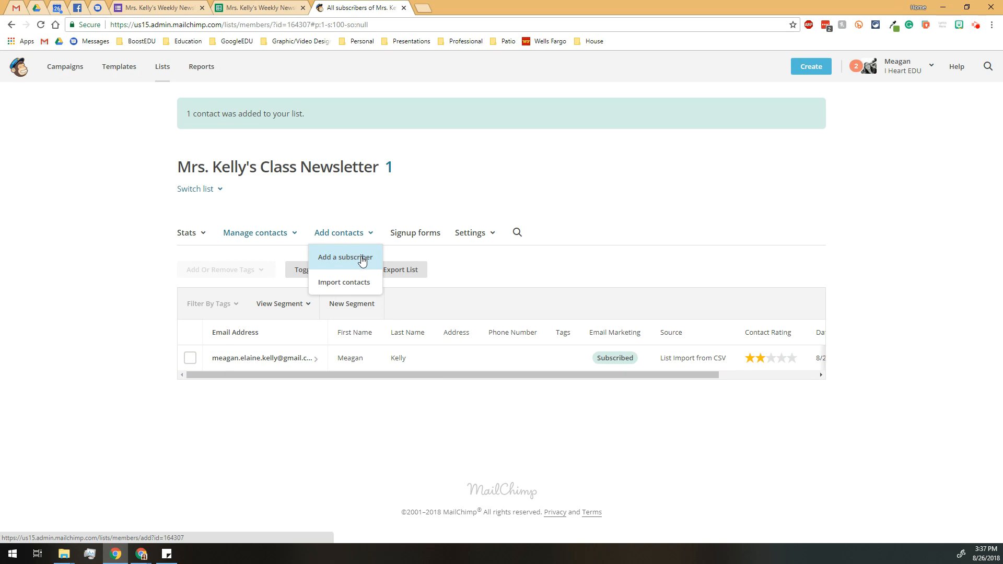
click(151, 304)
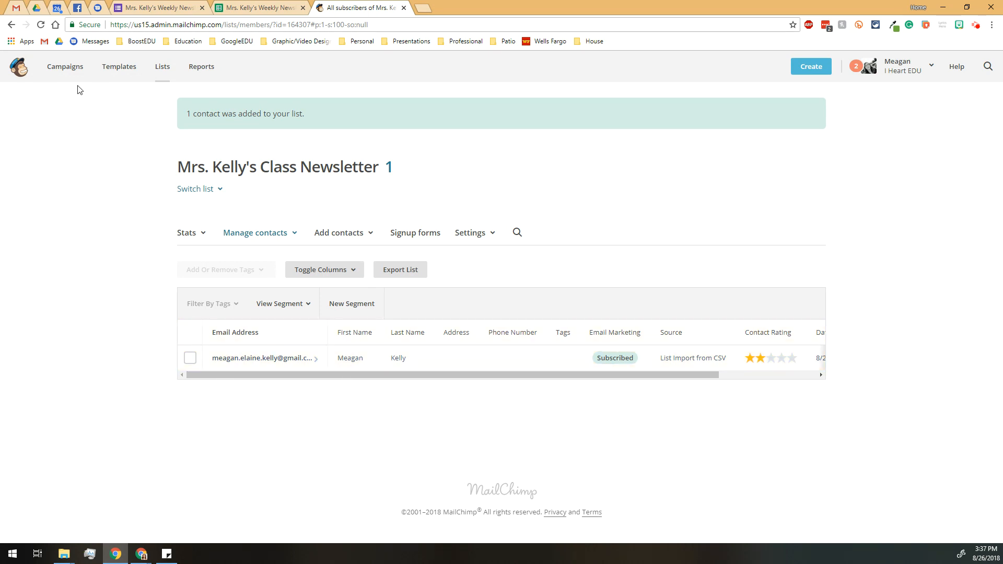
- Create a regular email campaign using the previously entered class newsletter title as its campaign name
click(70, 68)
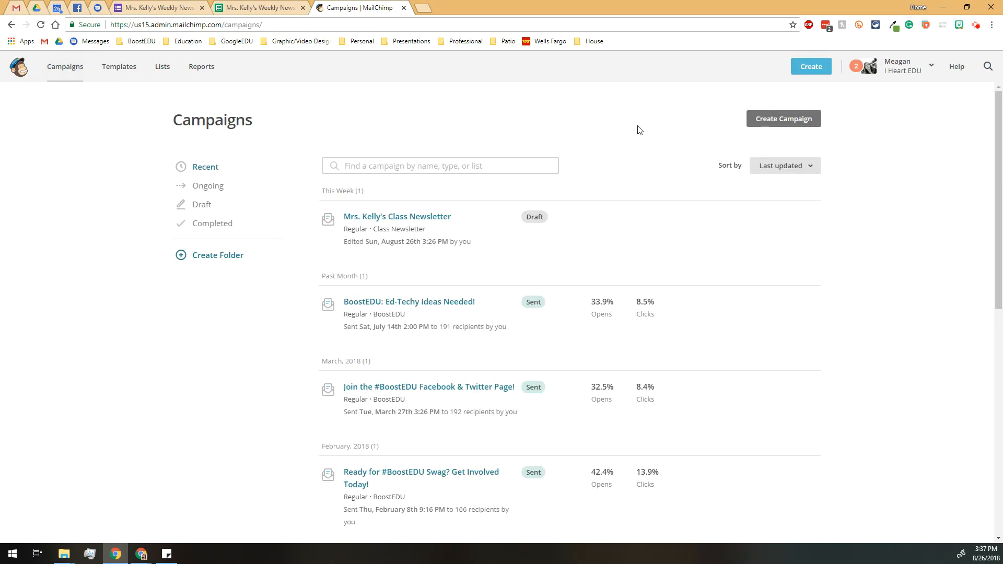
click(785, 122)
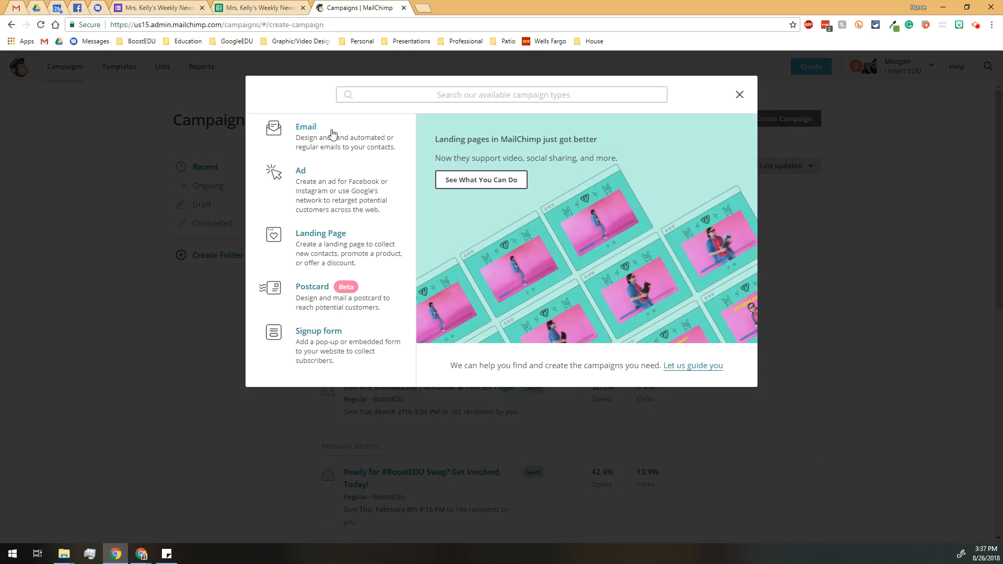
click(309, 141)
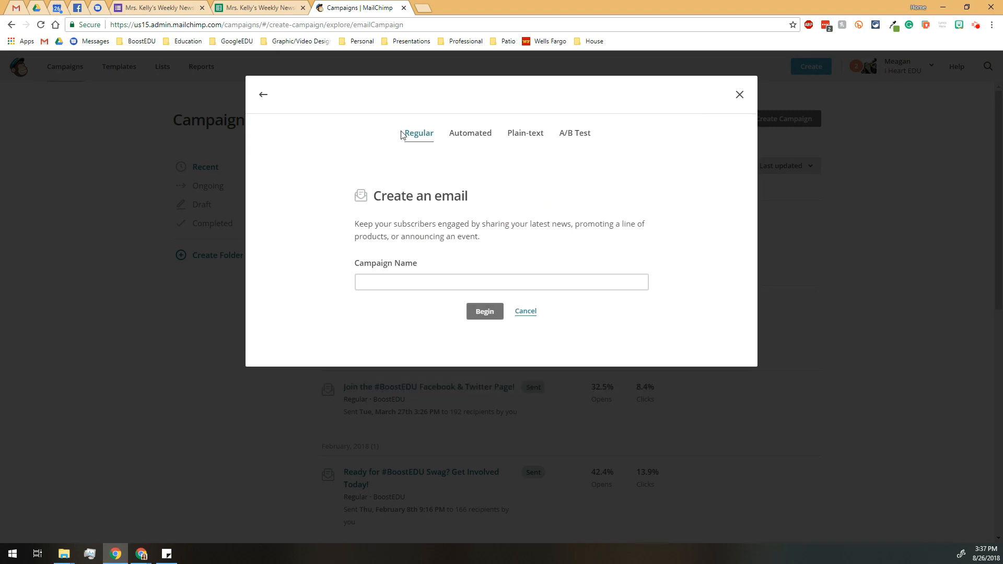
click(409, 282)
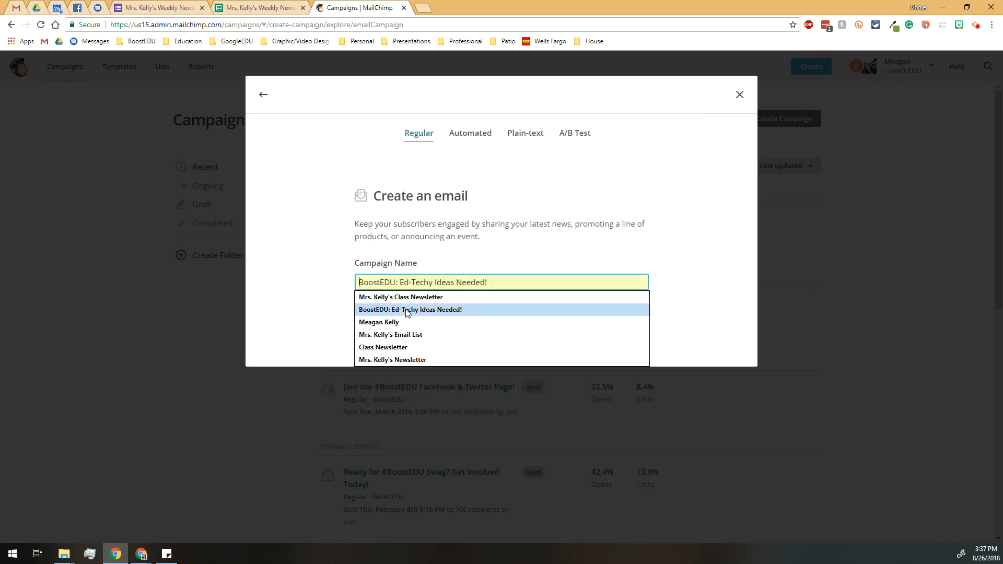
click(403, 302)
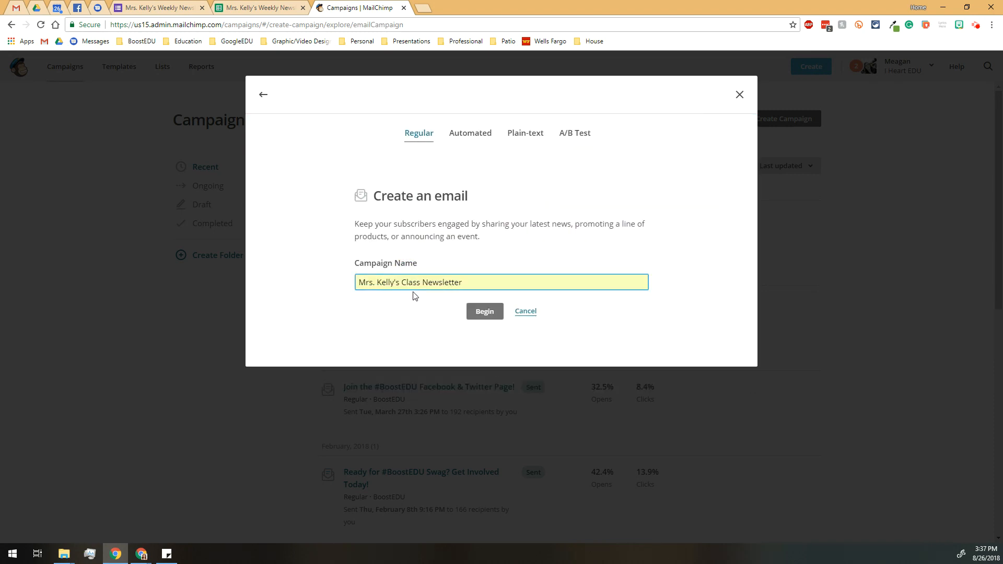
click(482, 312)
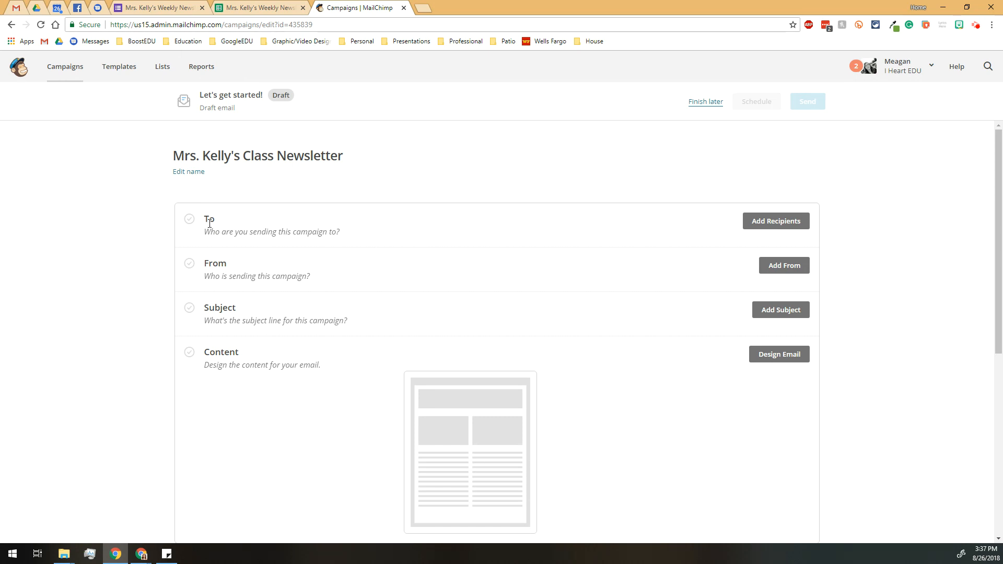
- Address the campaign to all subscribers on the new class newsletter list and save the prefilled sender name and email address
click(776, 221)
click(329, 268)
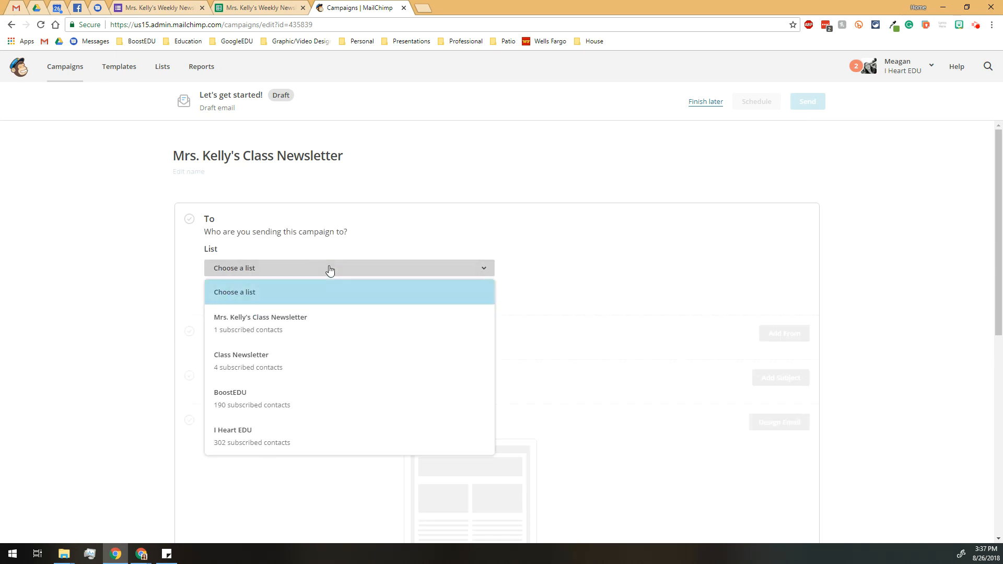
click(302, 325)
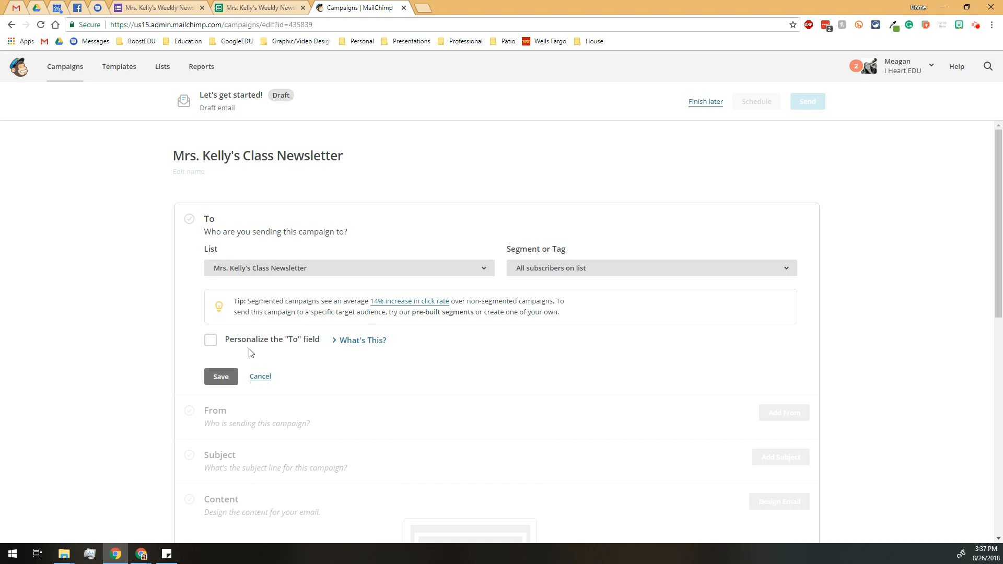
click(222, 375)
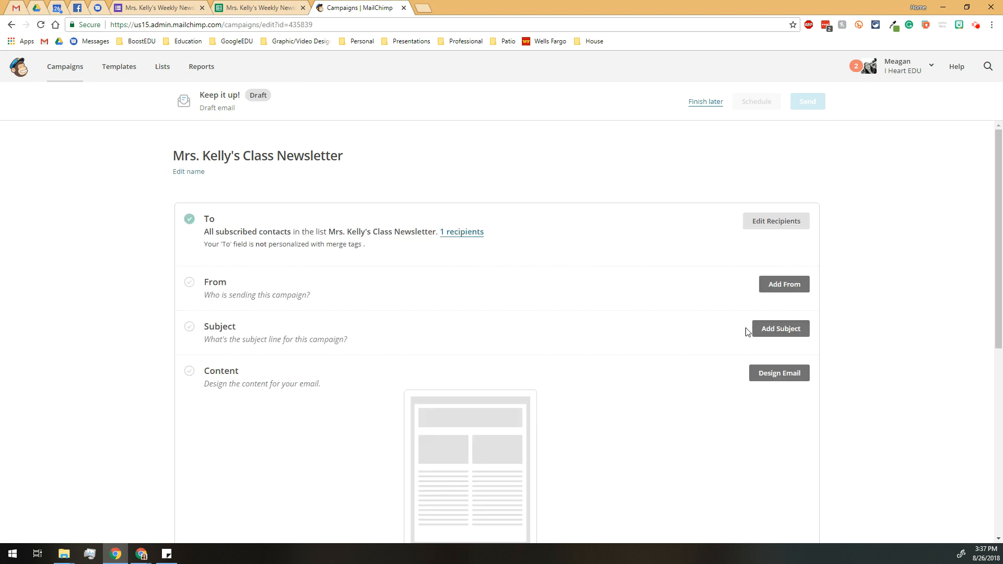
click(799, 287)
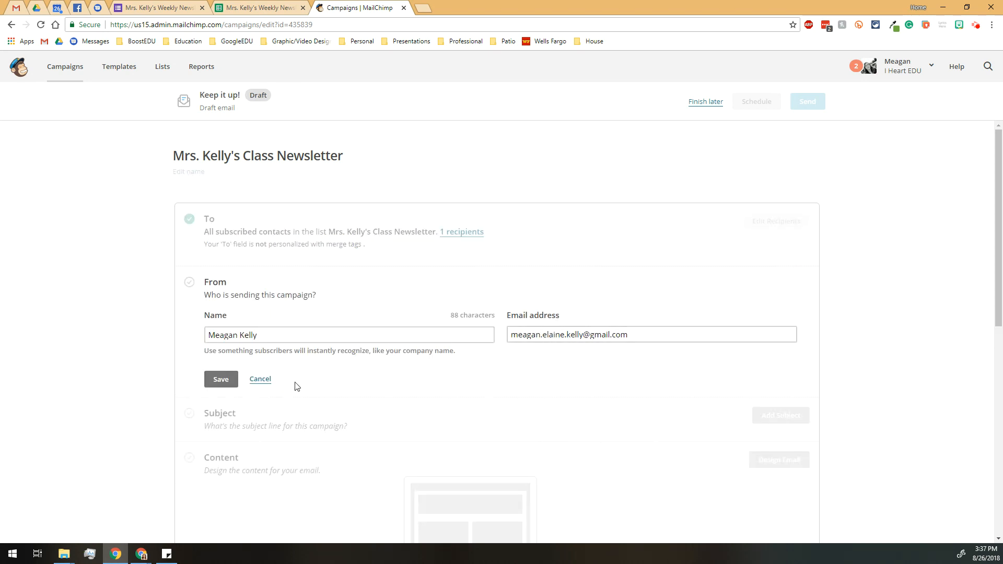
click(214, 381)
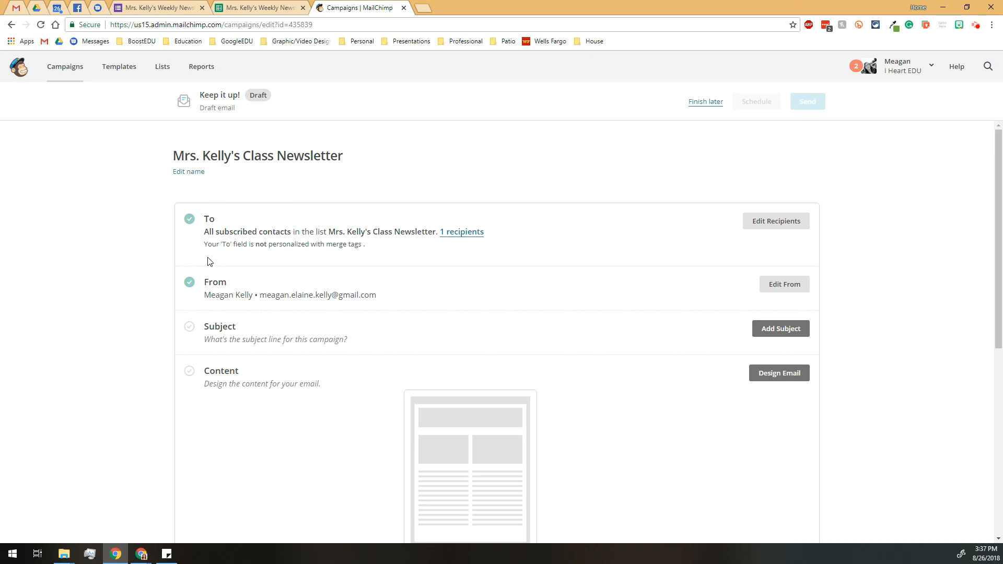
- Set the campaign's subject line to "Week 1 Newsletter" without preview text and save it
scroll(212, 266, down, 3)
scroll(225, 214, up, 1)
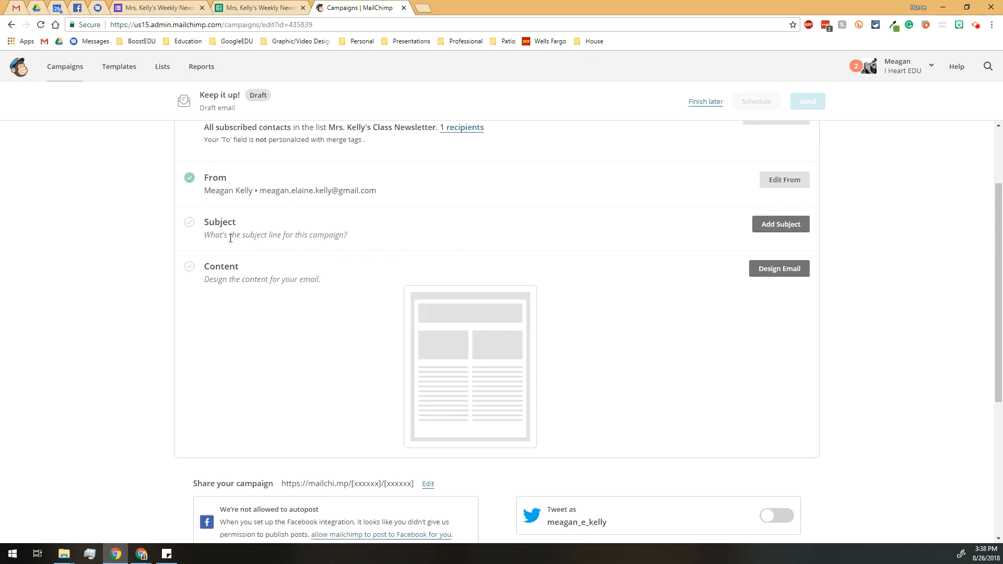
click(781, 225)
click(434, 277)
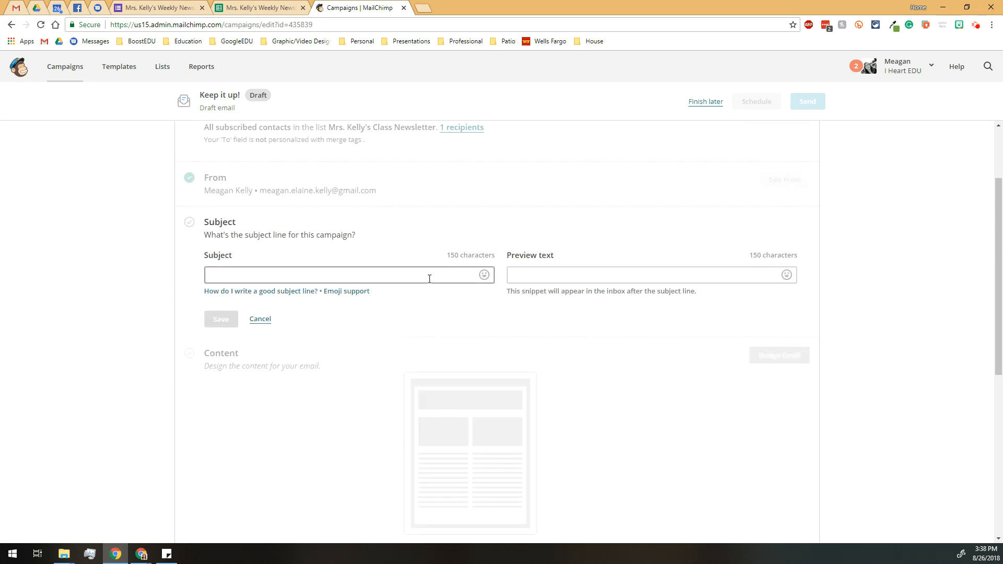
text(Weekl)
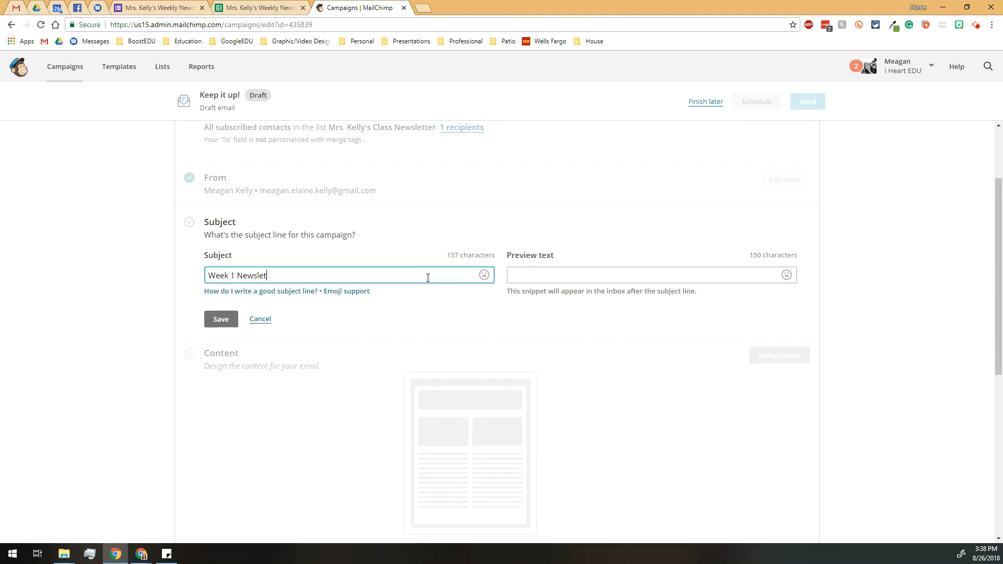
click(225, 319)
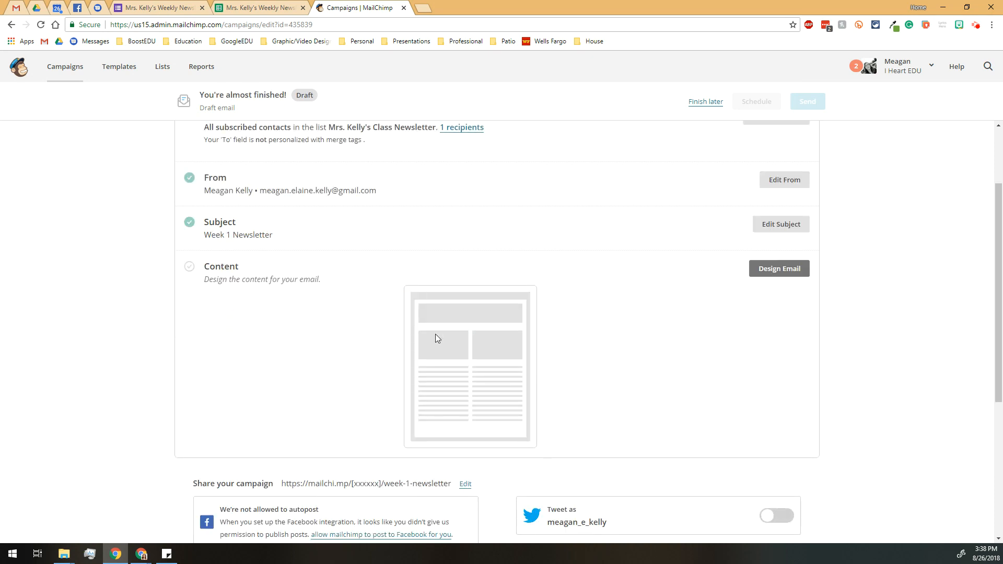
- Design the email content from the featured Sell Products layout, then save and close the design
click(779, 268)
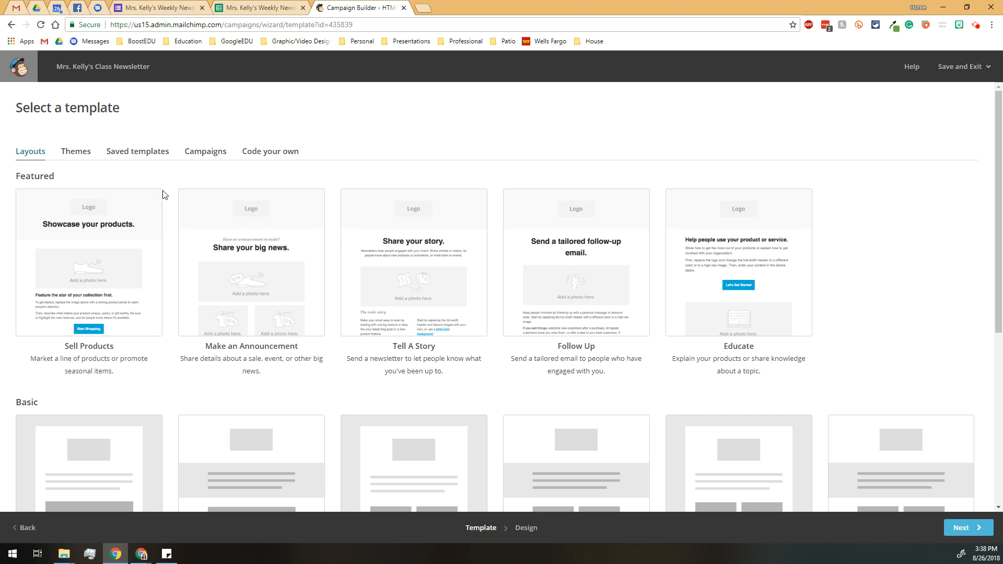
click(147, 243)
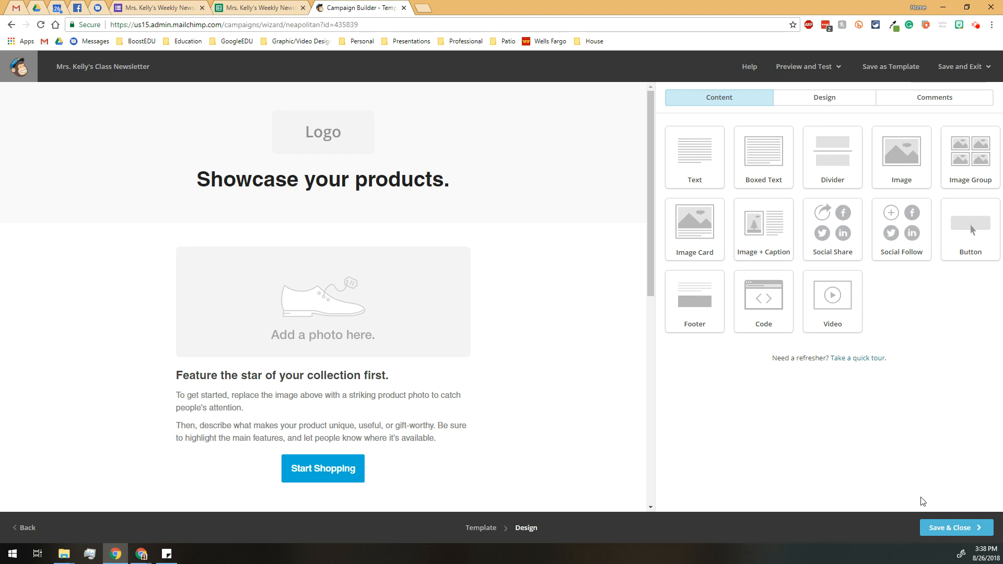
click(952, 533)
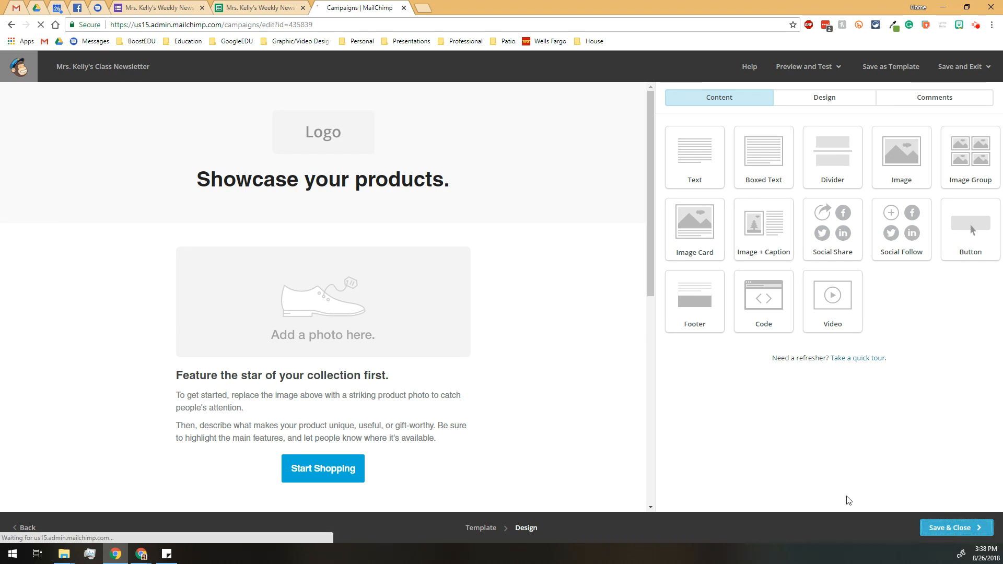
- Review the campaign's content checks and sharing settings, then open the content for resolving the default-text issue
scroll(777, 436, down, 3)
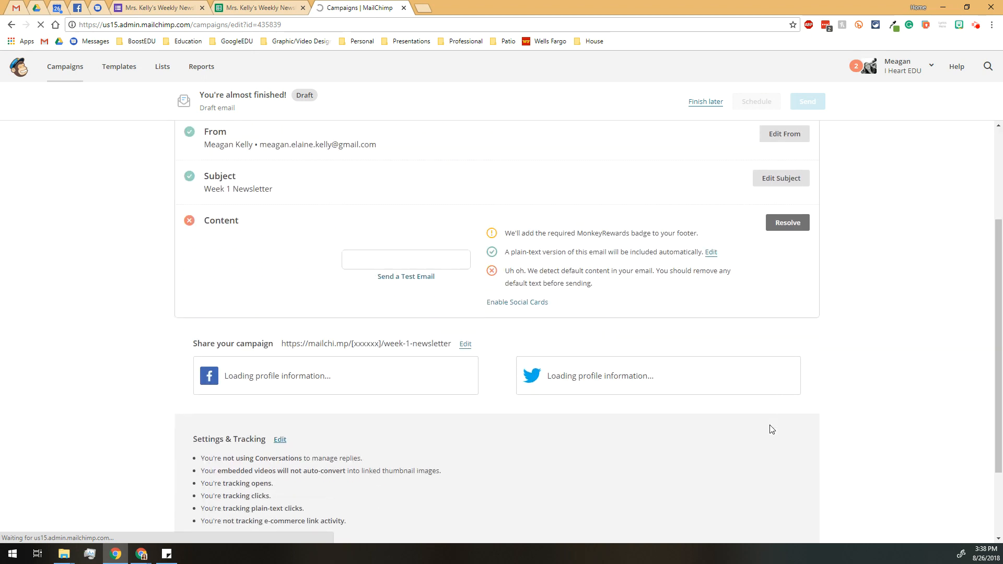
scroll(444, 321, down, 3)
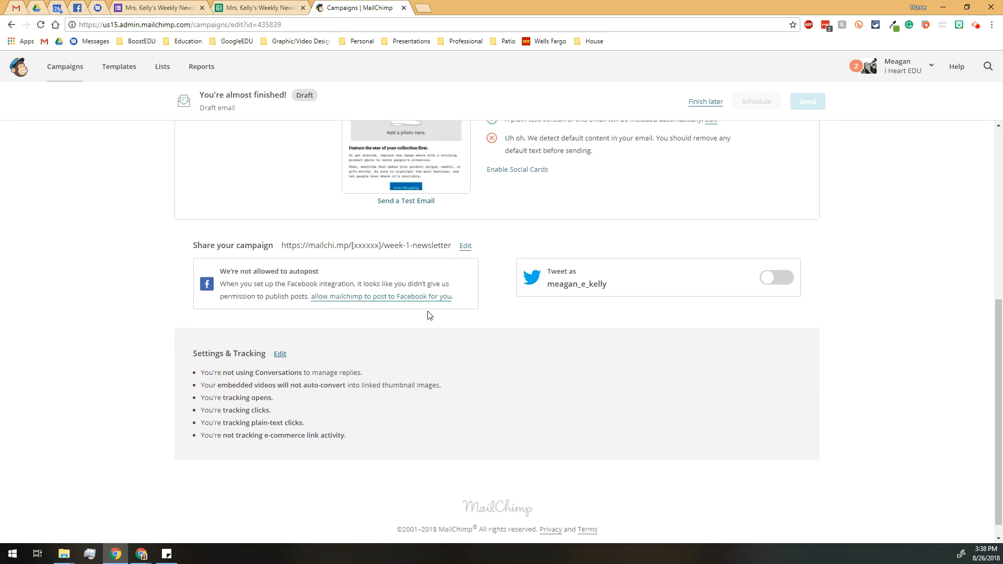
scroll(427, 314, up, 5)
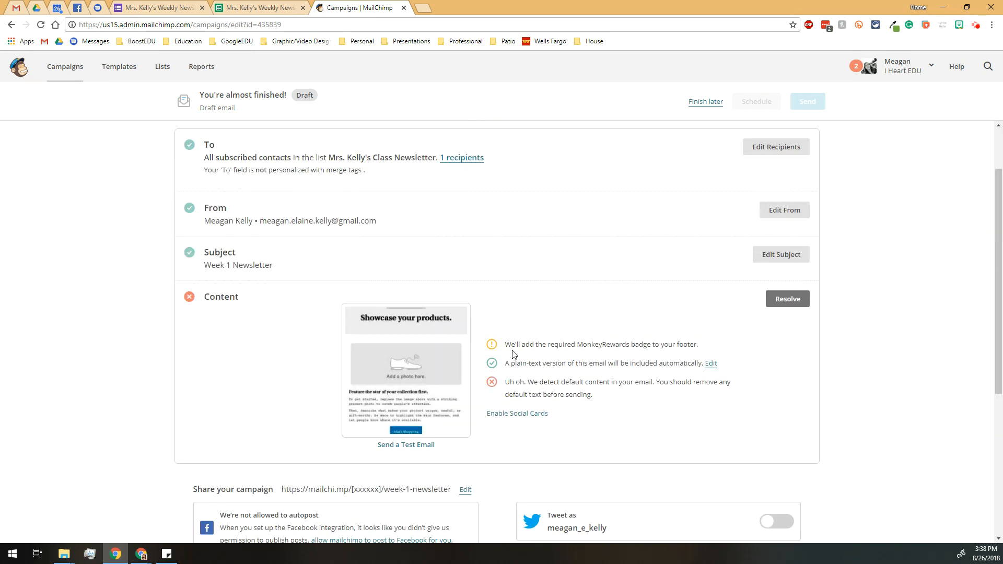
drag(607, 395, 499, 383)
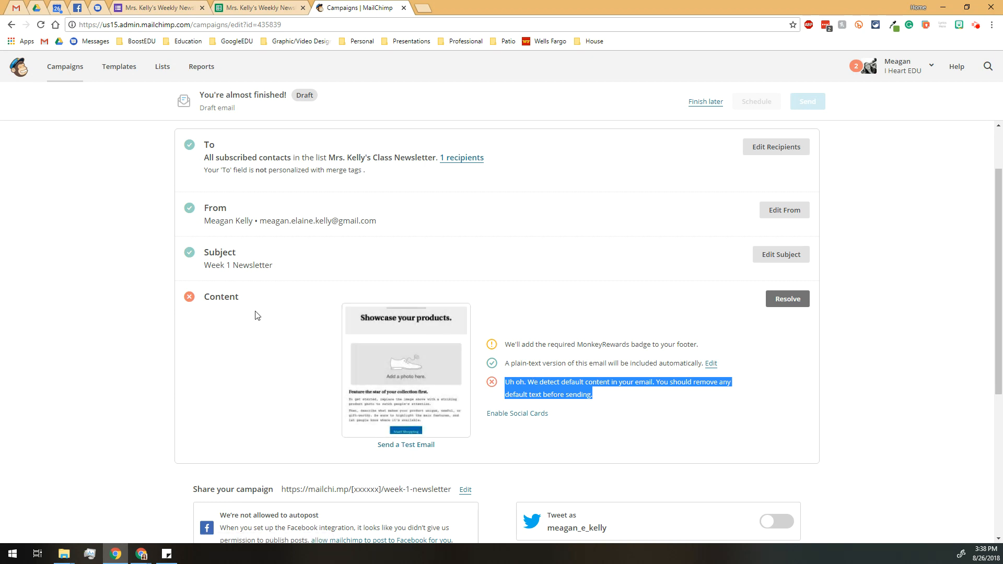
scroll(230, 326, up, 1)
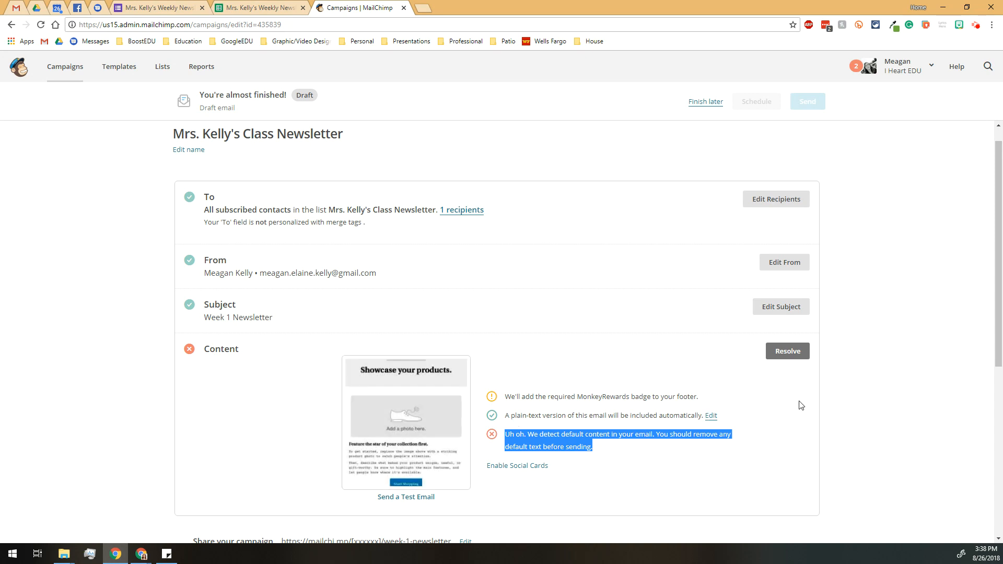
click(790, 359)
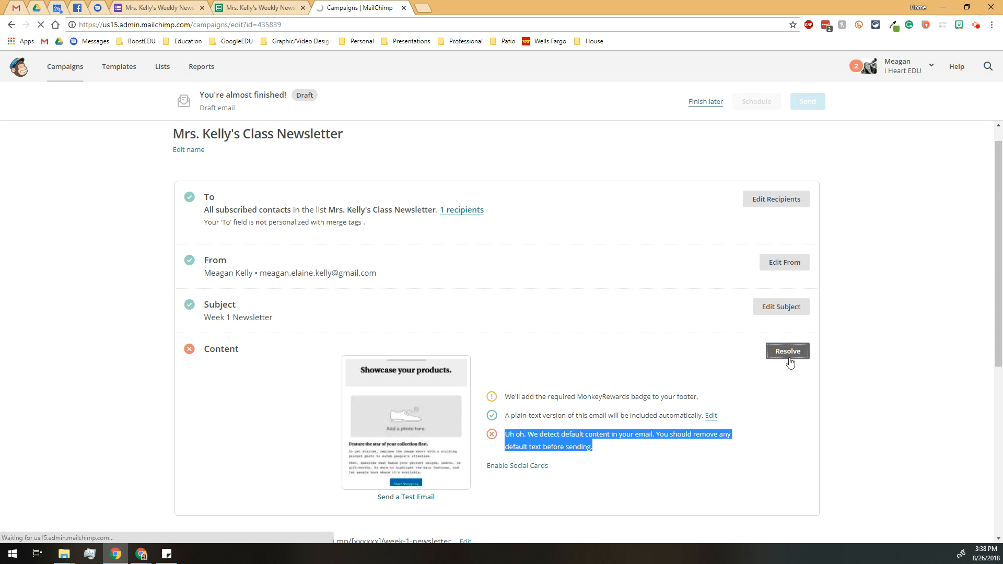